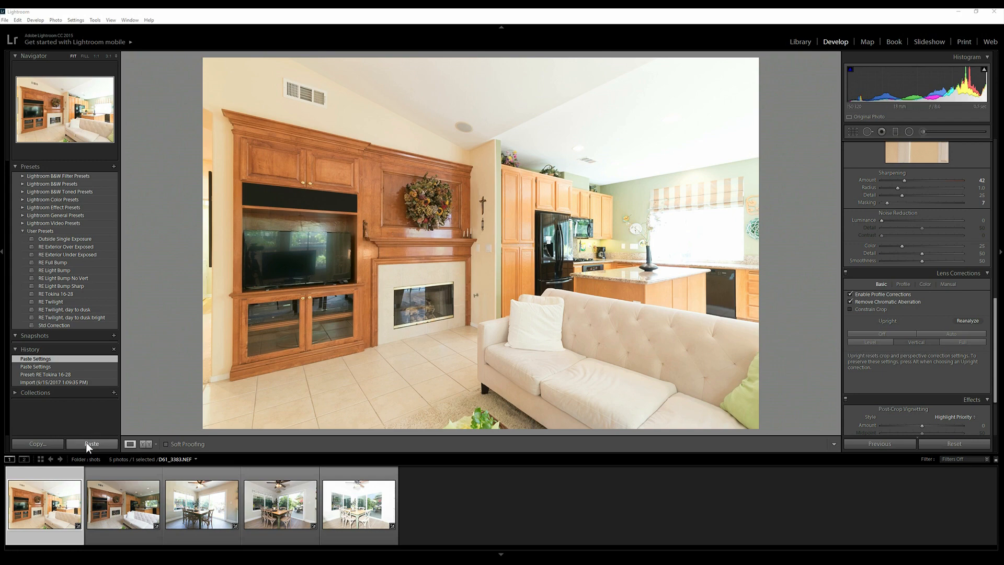
- Compare the wood cabinet doors in D61_3387.NEF and D61_3383.NEF up close, ending with the whole D61_3383.NEF photo in view
{"action": "left_click", "coordinate": [115, 492]}
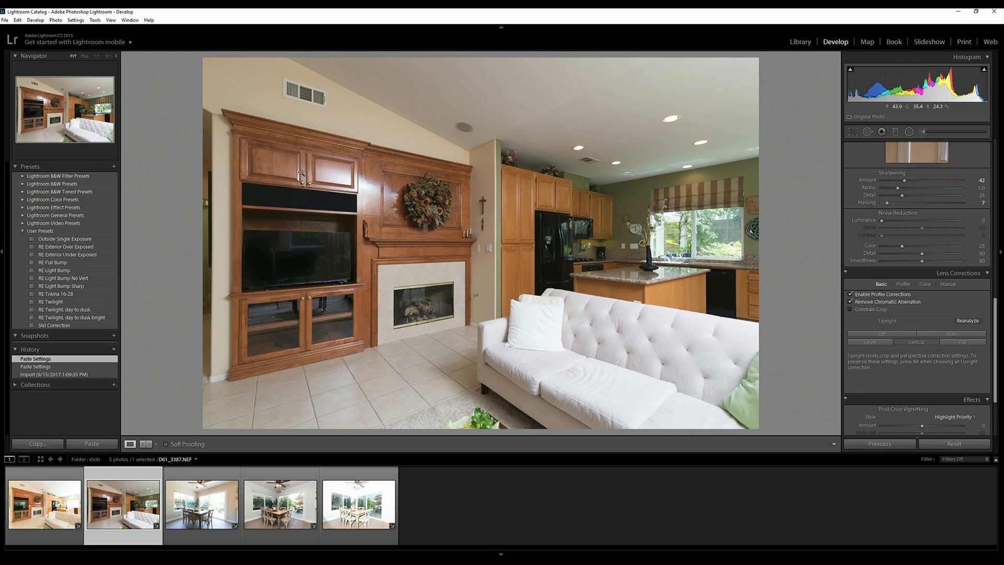
{"action": "left_click", "coordinate": [330, 179]}
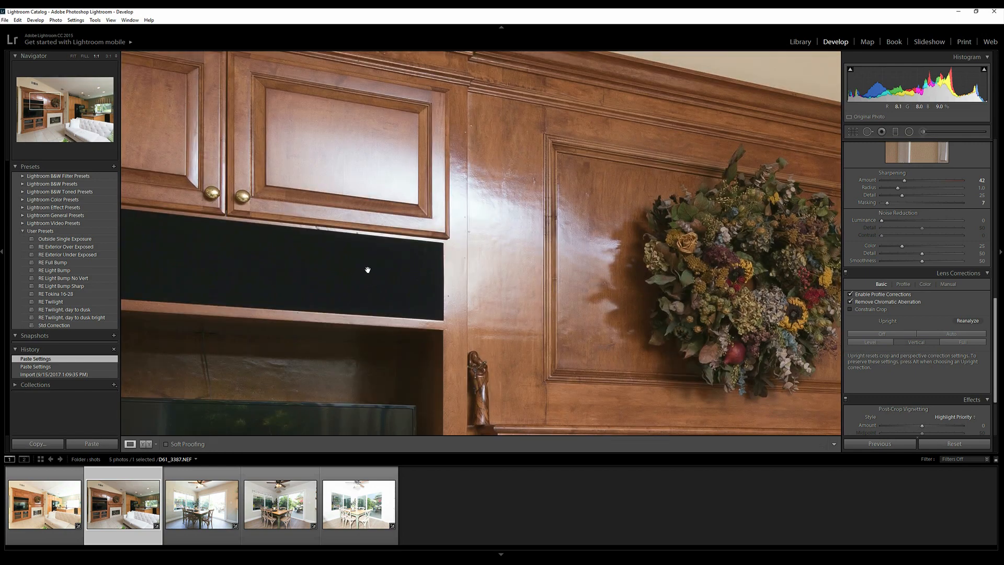
{"action": "left_click", "coordinate": [43, 505]}
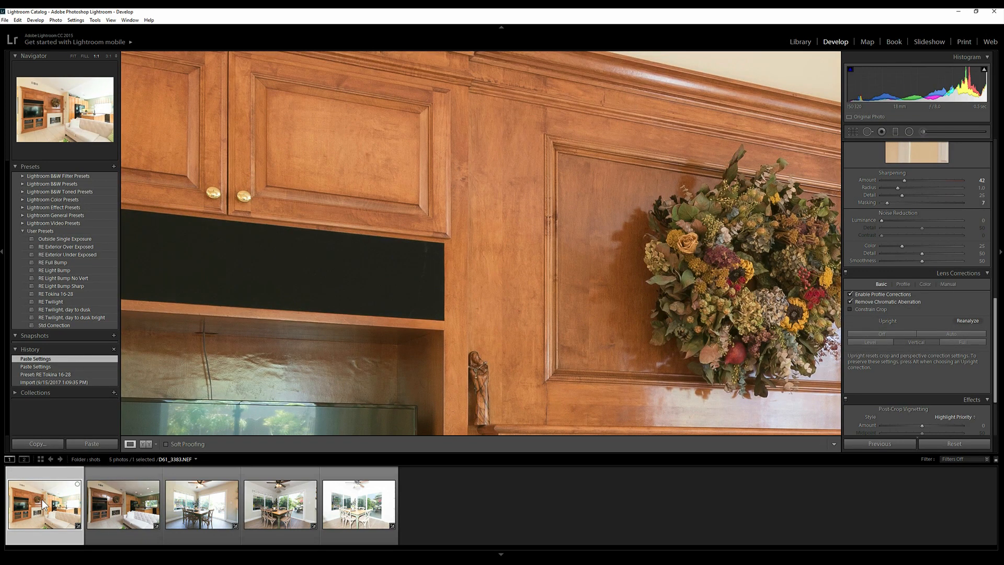
{"action": "key", "text": "z"}
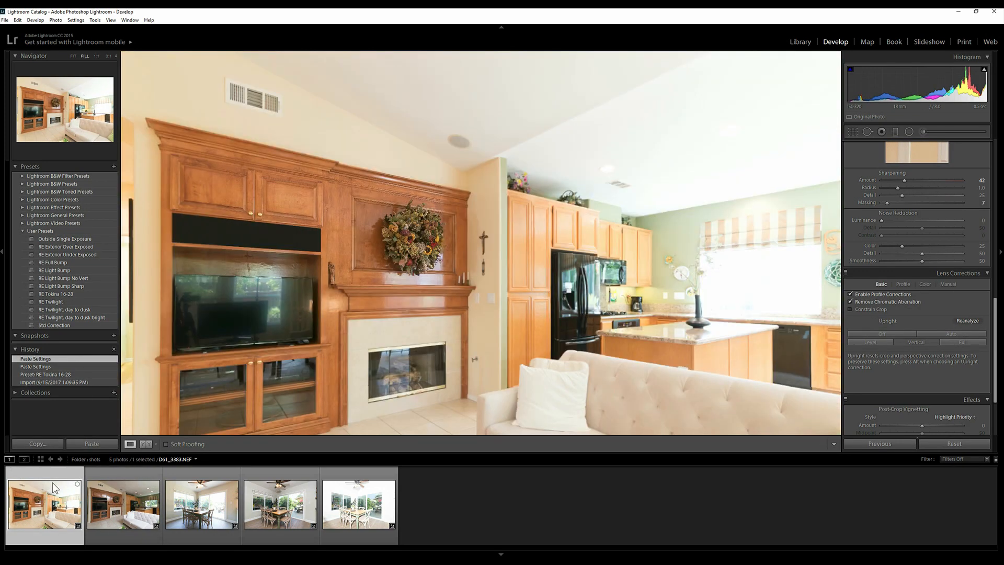
{"action": "key", "text": "ctrl+minus"}
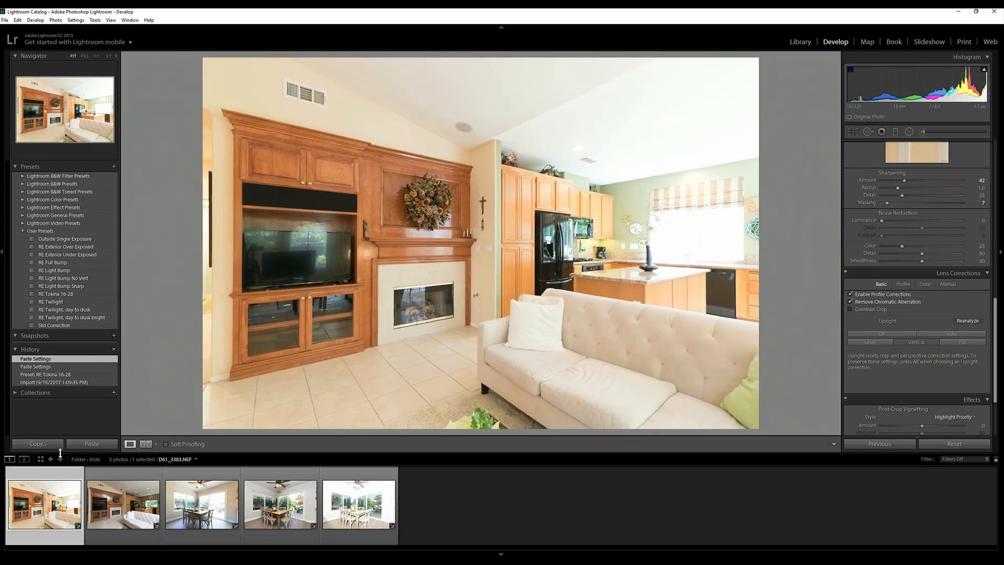
- Open D61_3383.NEF and D61_3387.NEF together as layers in Photoshop
{"action": "left_click", "coordinate": [126, 510], "text": "ctrl"}
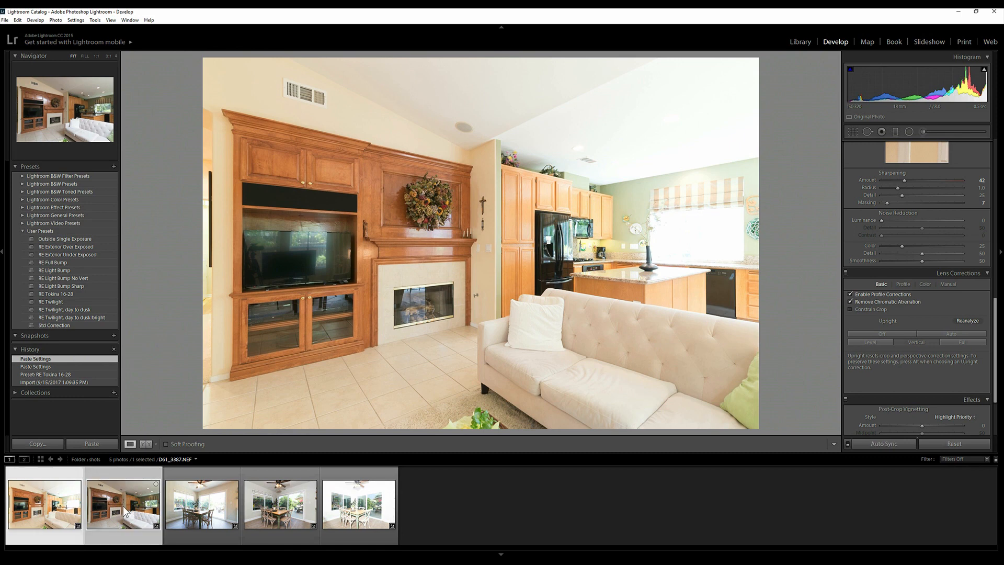
{"action": "right_click", "coordinate": [119, 505]}
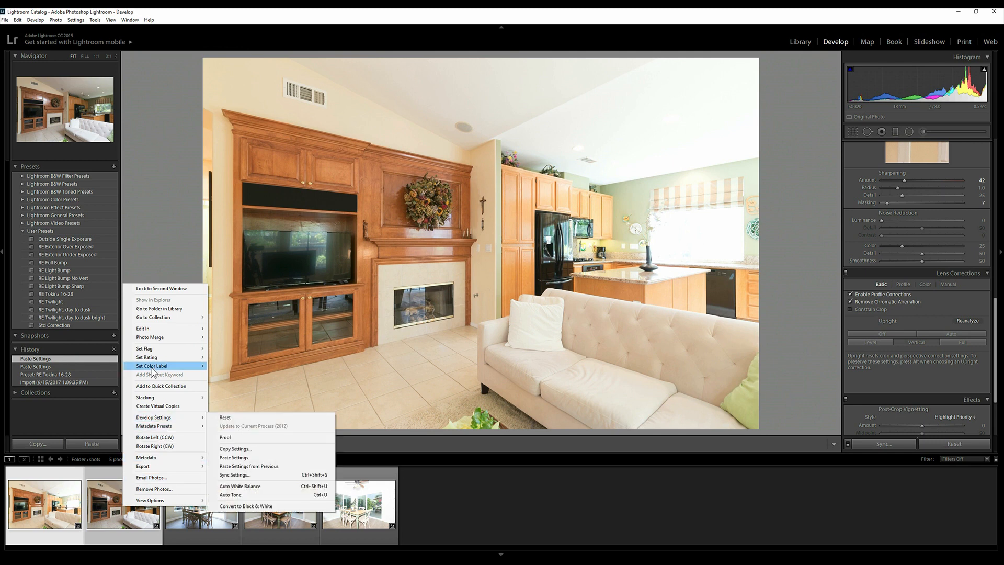
{"action": "mouse_move", "coordinate": [149, 331]}
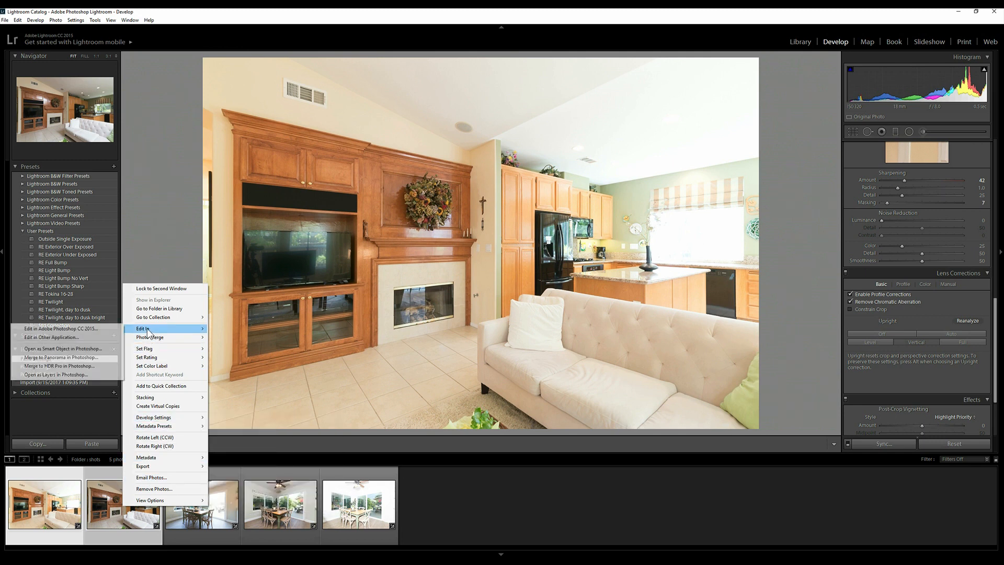
{"action": "left_click", "coordinate": [77, 377]}
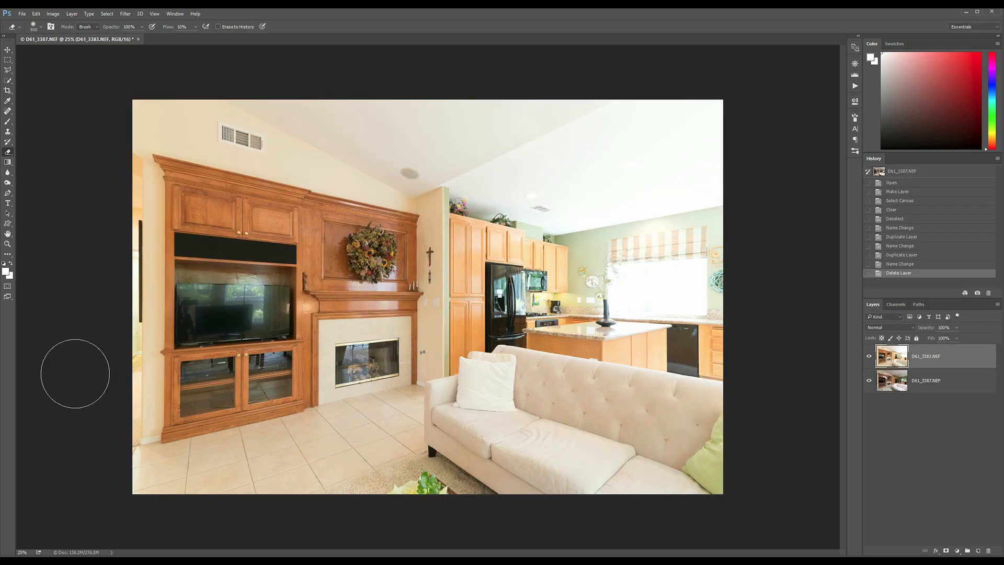
- Try Luminosity blending mode on the D61_3383.NEF layer and inspect the cabinet doors and wood panel by the wreath
{"action": "key", "text": "alt+v"}
{"action": "key", "text": "f"}
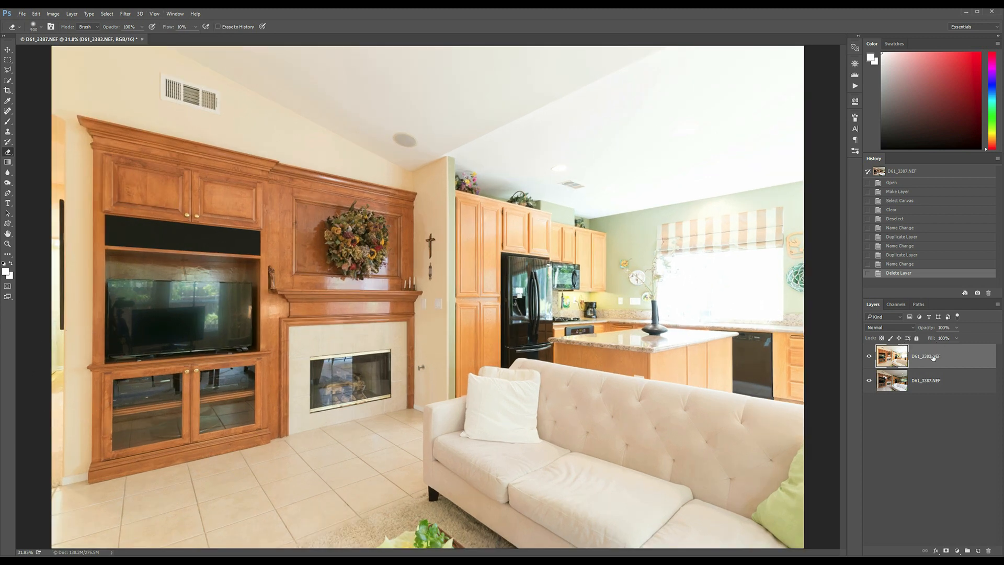
{"action": "left_click", "coordinate": [904, 328]}
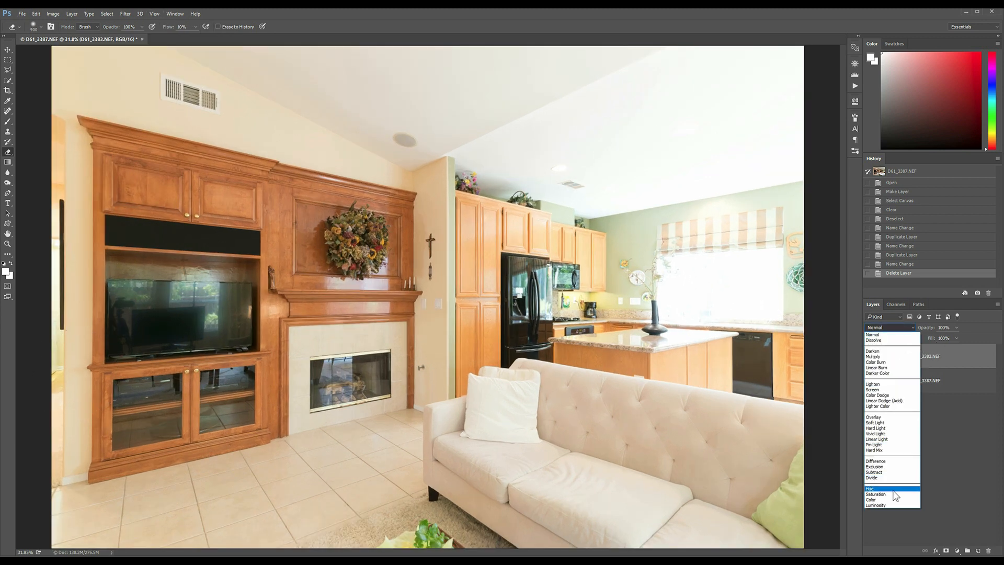
{"action": "left_click", "coordinate": [895, 506]}
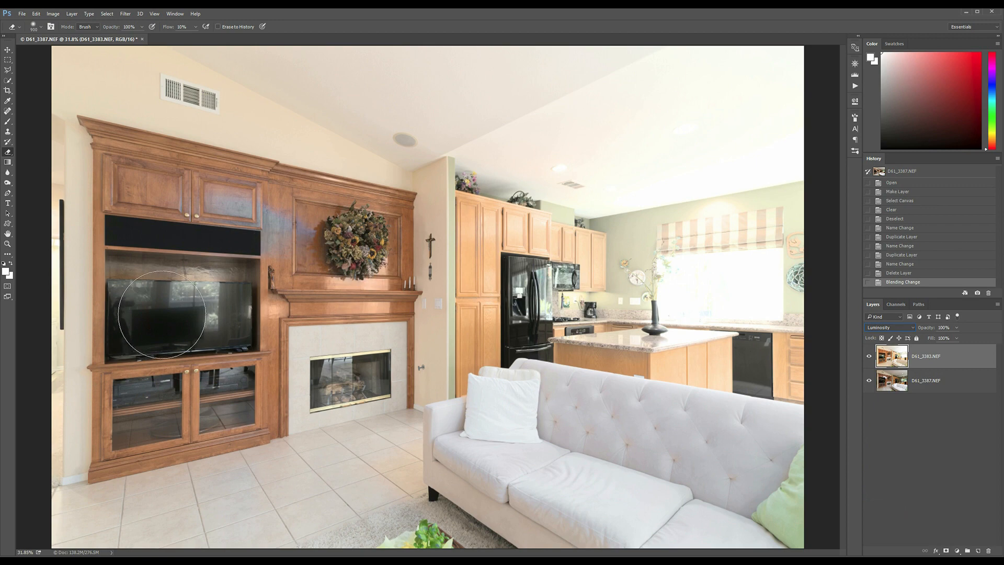
{"action": "key", "text": "z"}
{"action": "left_click_drag", "start_coordinate": [167, 238], "coordinate": [247, 248]}
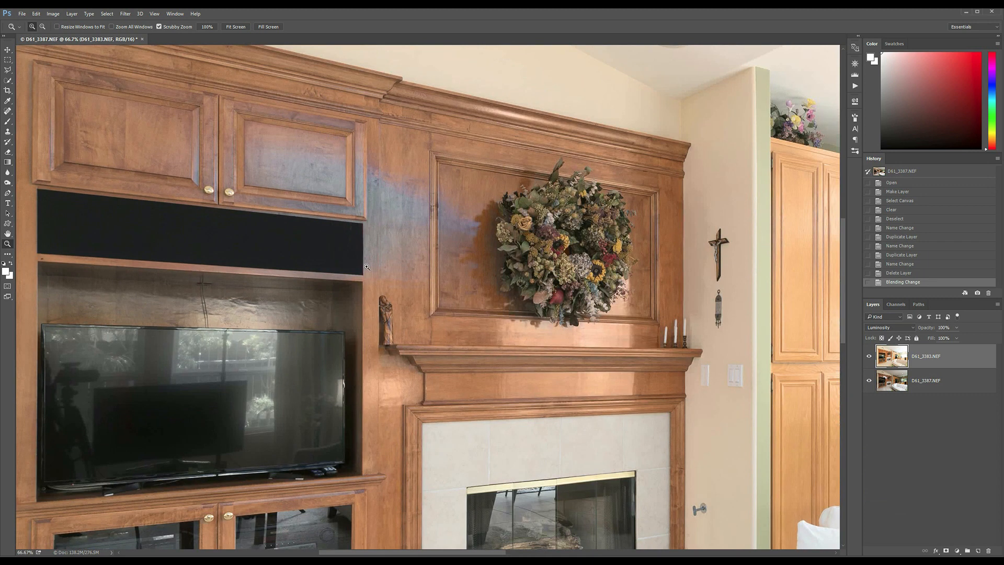
{"action": "left_click_drag", "start_coordinate": [191, 300], "coordinate": [243, 291]}
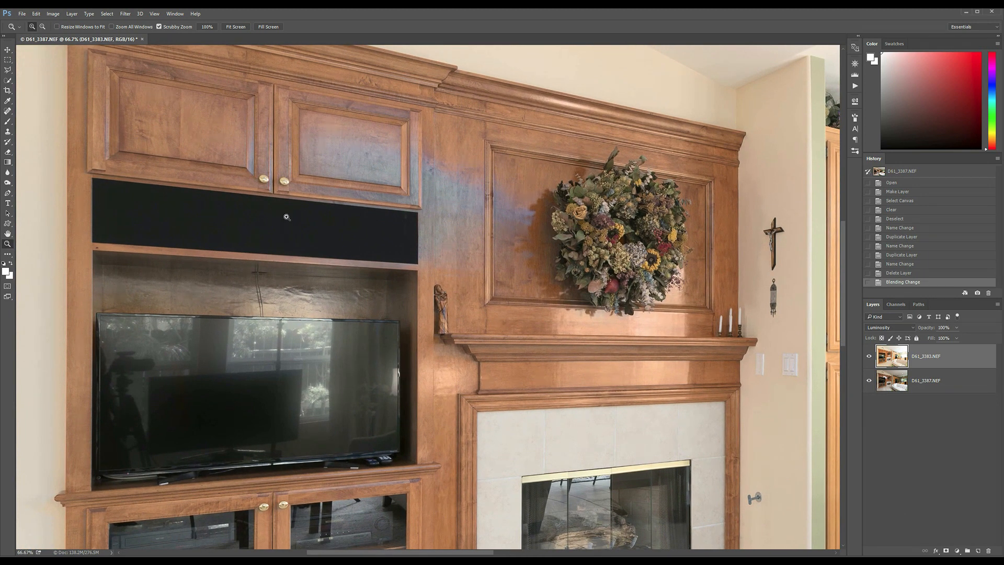
{"action": "left_click_drag", "start_coordinate": [347, 142], "coordinate": [217, 225]}
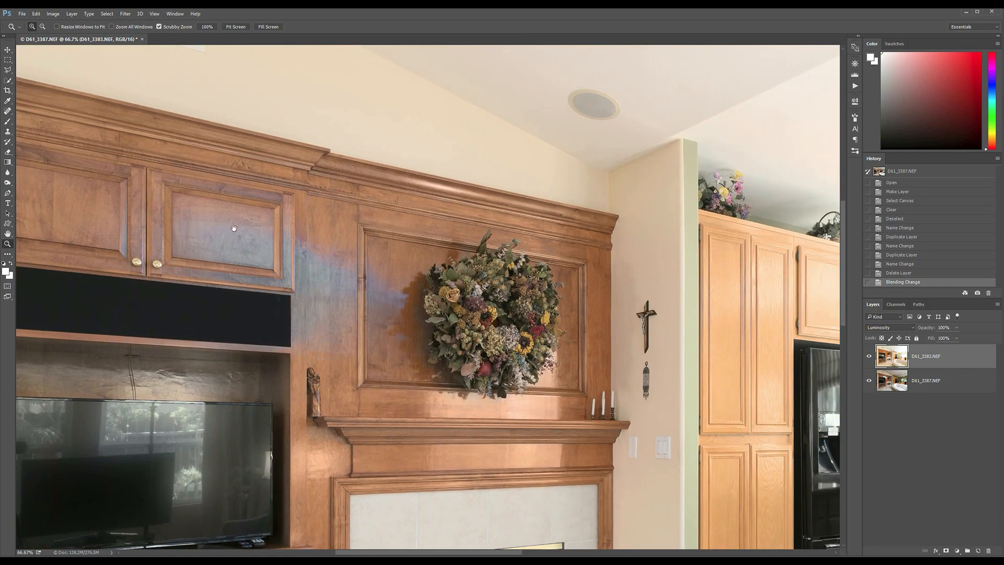
- Undo the Luminosity blending change and toggle the D61_3383.NEF layer off and on to compare the exposures
{"action": "left_click", "coordinate": [893, 274]}
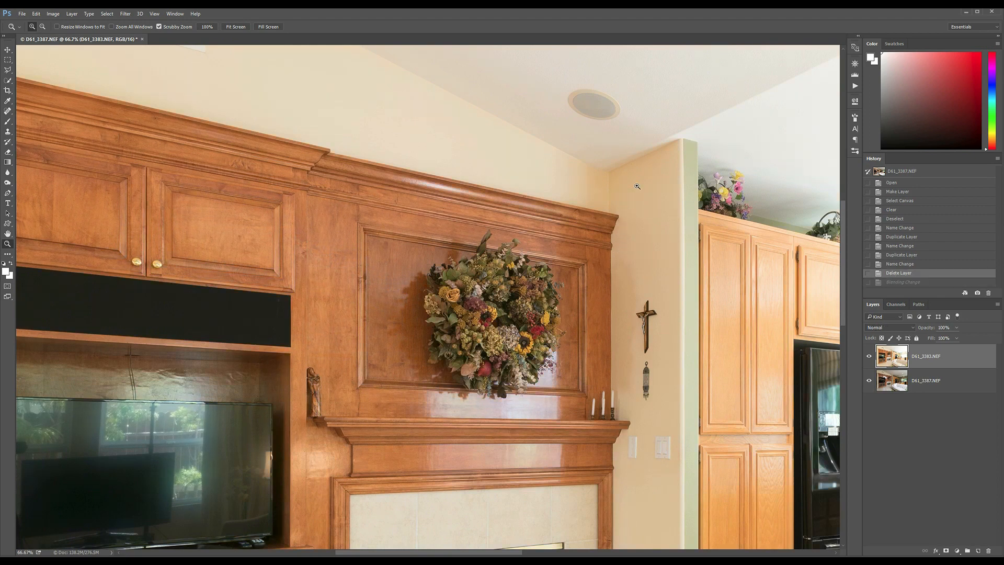
{"action": "left_click", "coordinate": [869, 357]}
{"action": "left_click", "coordinate": [870, 357]}
- Duplicate the ambient layer D61_3383.NEF and set the copy's blending mode to Luminosity
{"action": "left_click", "coordinate": [154, 14]}
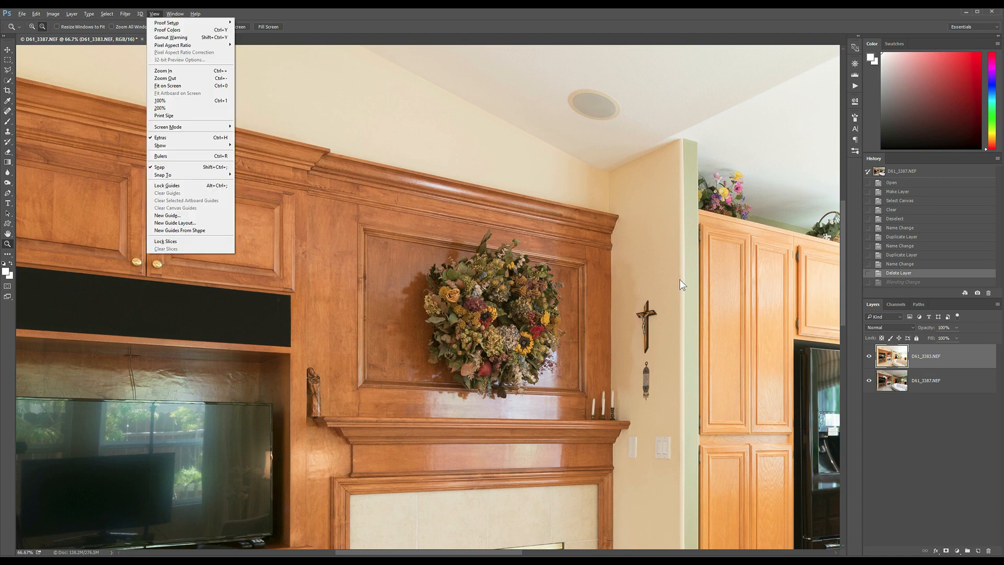
{"action": "left_click", "coordinate": [168, 99]}
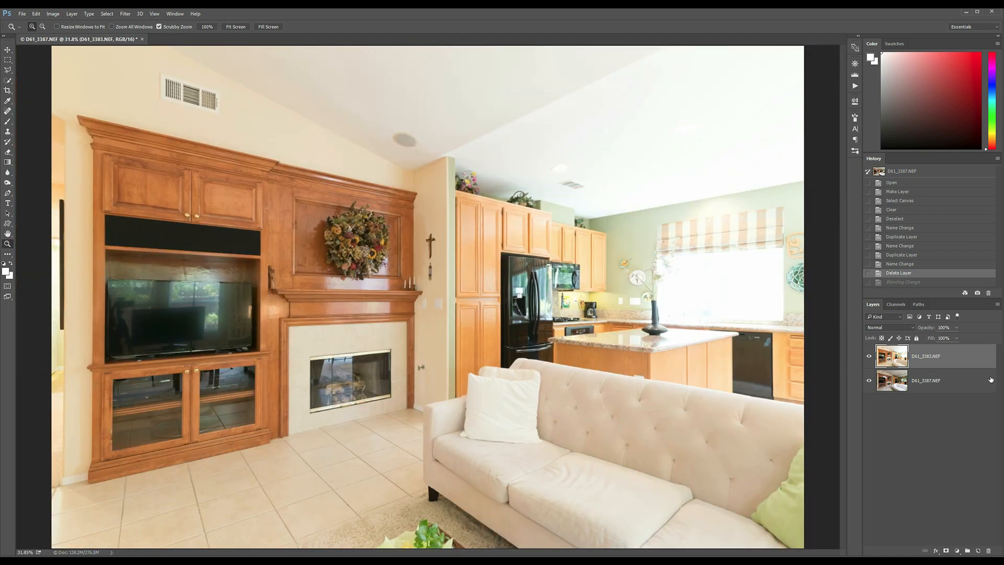
{"action": "key", "text": "ctrl+j"}
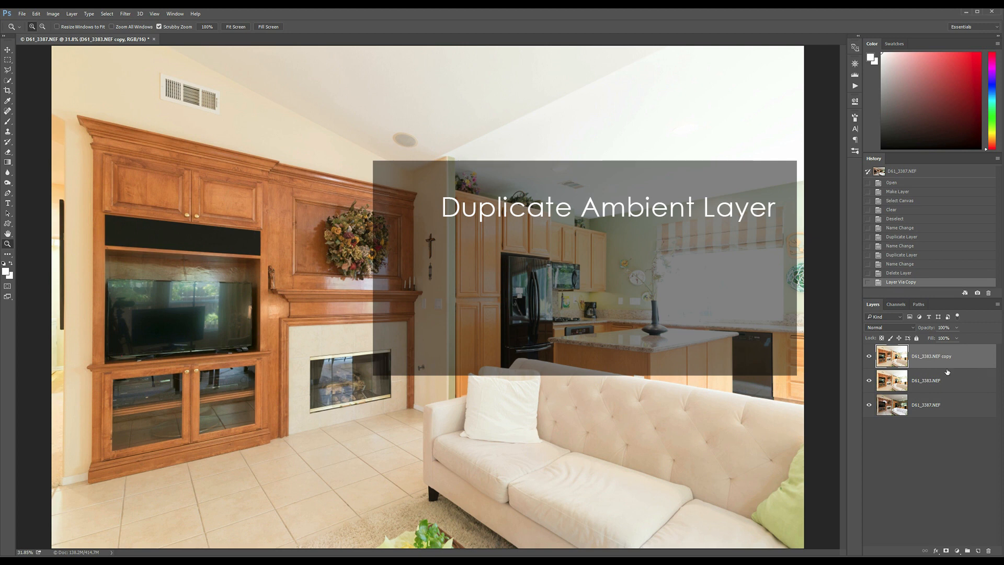
{"action": "left_click", "coordinate": [895, 328]}
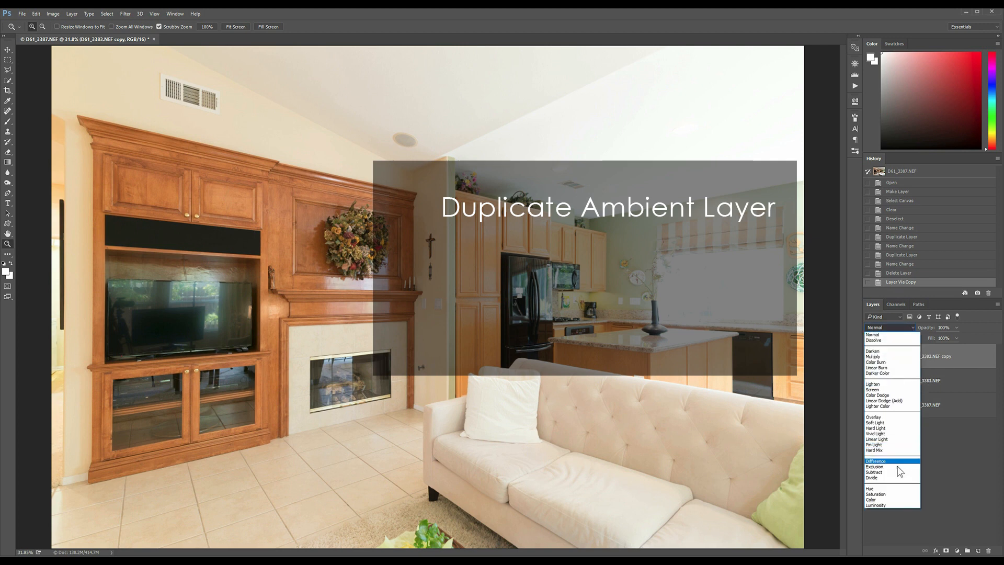
{"action": "left_click", "coordinate": [888, 505]}
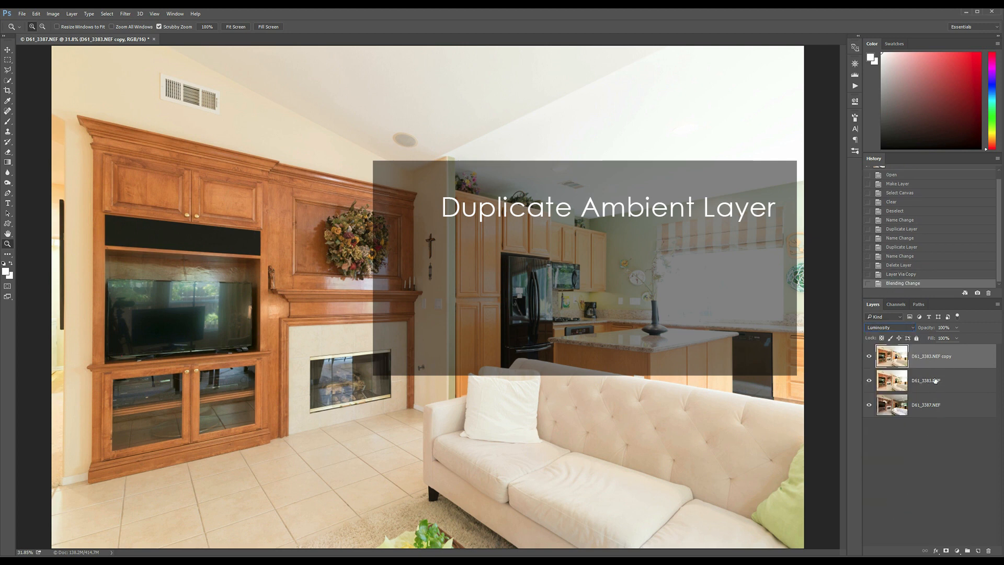
- Add a Hide All layer mask to both the Luminosity copy and the original D61_3383.NEF layer
{"action": "key", "text": "alt+l"}
{"action": "key", "text": "m"}
{"action": "key", "text": "h"}
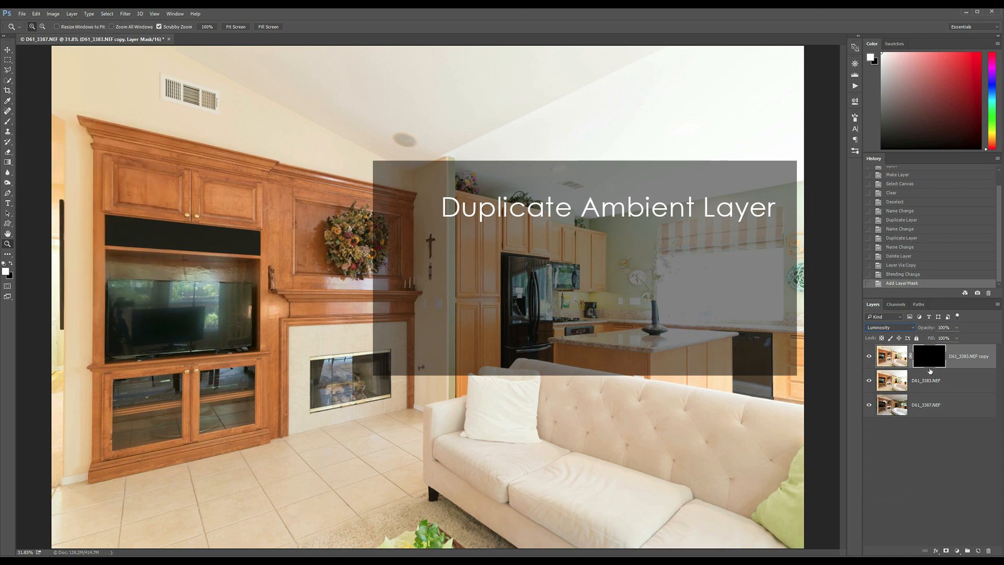
{"action": "left_click", "coordinate": [928, 381]}
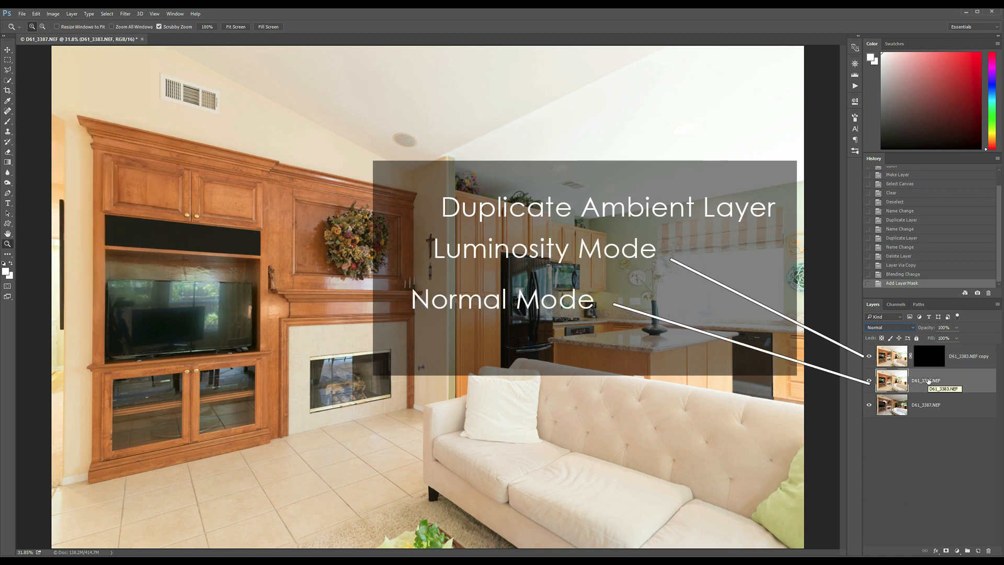
{"action": "key", "text": "alt+l"}
{"action": "key", "text": "m"}
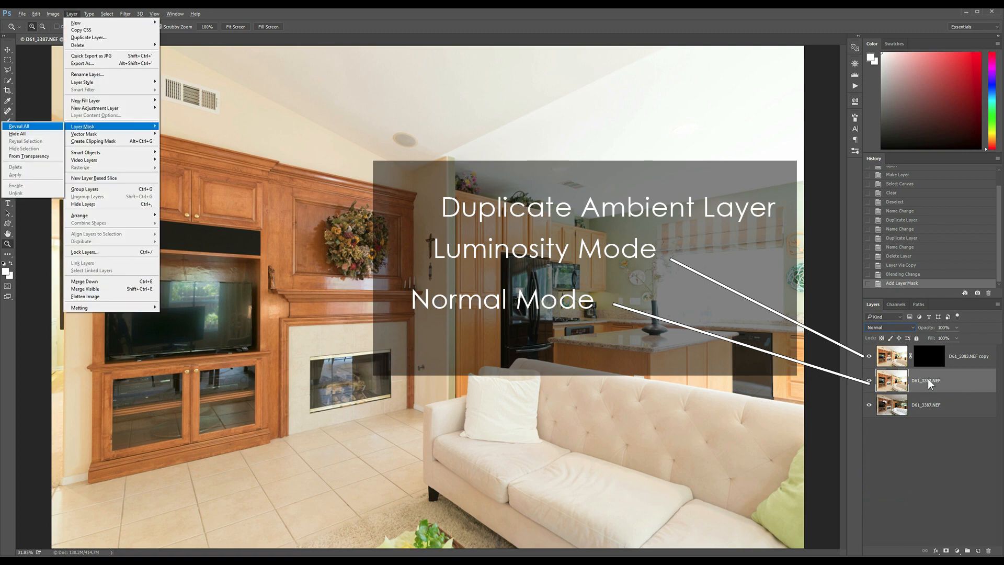
{"action": "key", "text": "h"}
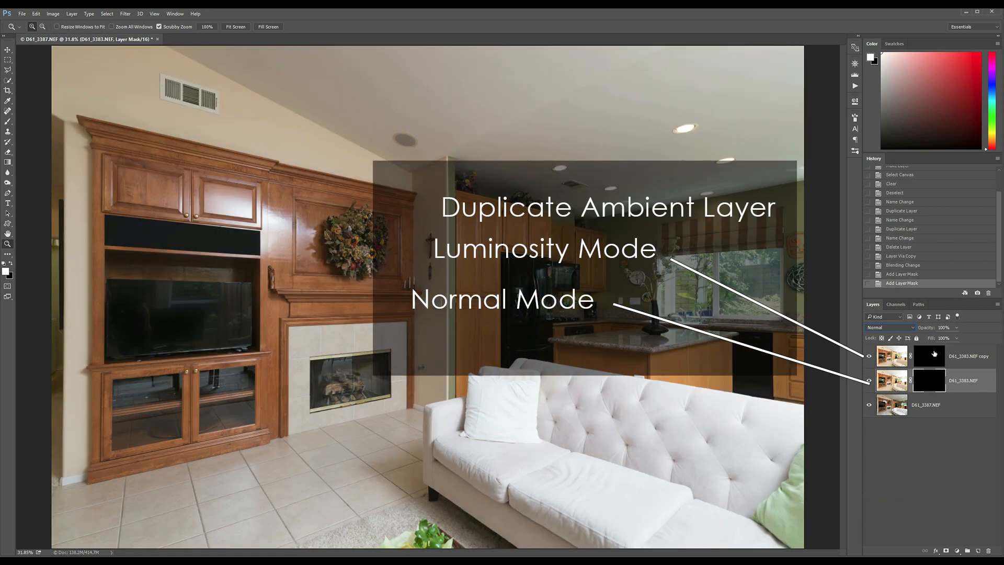
- Paint white with a large soft brush on the Luminosity copy's mask over the kitchen, ceiling, TV cabinet, walls and sofa
{"action": "left_click", "coordinate": [934, 354]}
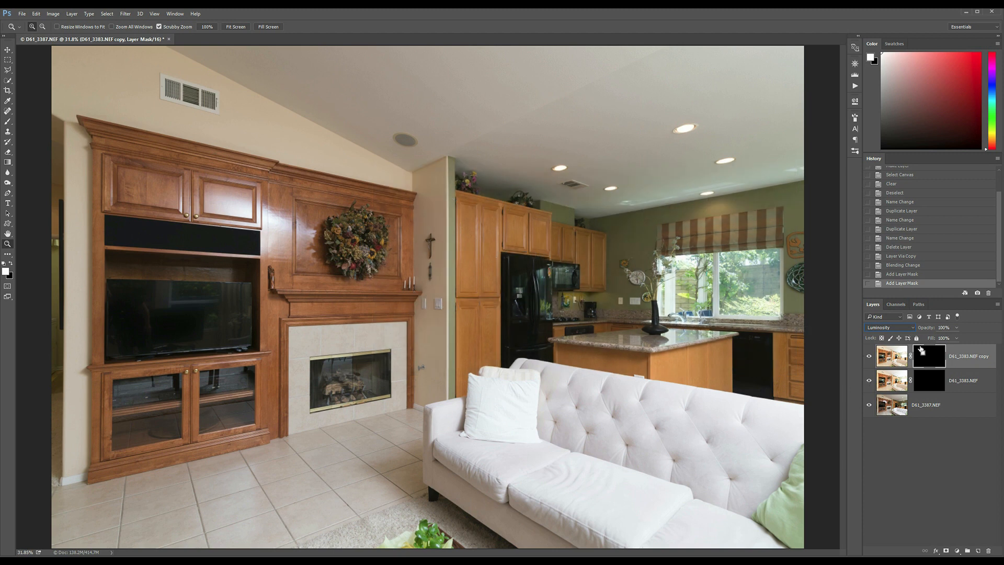
{"action": "key", "text": "ctrl+minus"}
{"action": "key", "text": "b"}
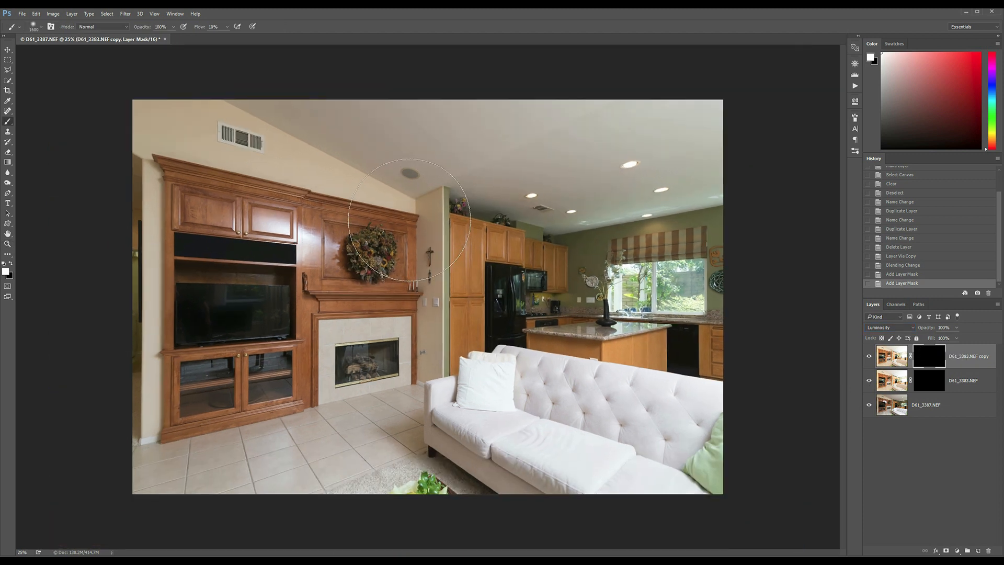
{"action": "mouse_move", "coordinate": [461, 242]}
{"action": "left_mouse_down"}
{"action": "mouse_move", "coordinate": [481, 285]}
{"action": "mouse_move", "coordinate": [690, 189]}
{"action": "mouse_move", "coordinate": [594, 208]}
{"action": "mouse_move", "coordinate": [544, 249]}
{"action": "left_mouse_up"}
{"action": "mouse_move", "coordinate": [544, 285]}
{"action": "left_mouse_down"}
{"action": "mouse_move", "coordinate": [581, 335]}
{"action": "mouse_move", "coordinate": [693, 367]}
{"action": "mouse_move", "coordinate": [509, 368]}
{"action": "mouse_move", "coordinate": [536, 249]}
{"action": "left_mouse_up"}
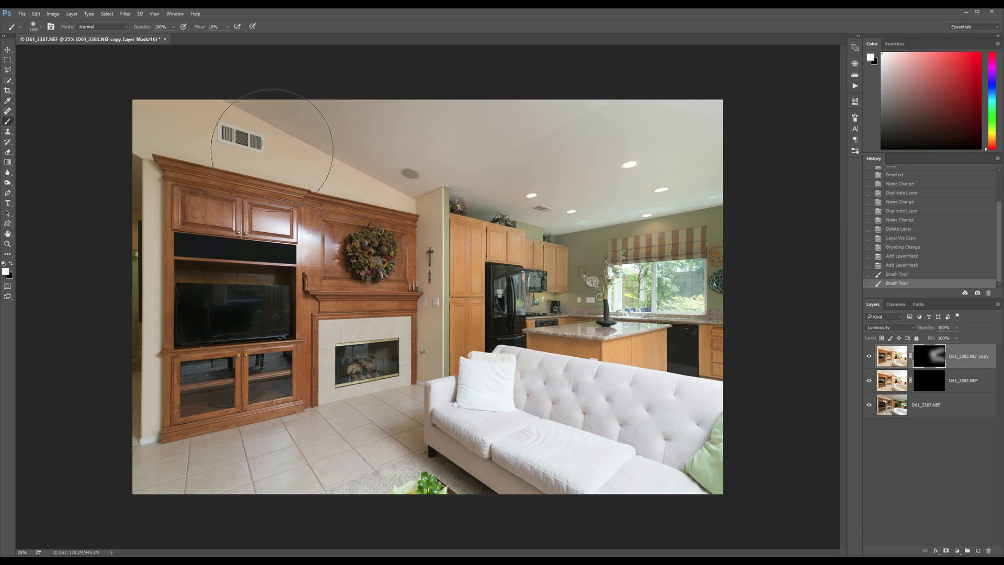
{"action": "left_click_drag", "start_coordinate": [325, 128], "coordinate": [403, 128]}
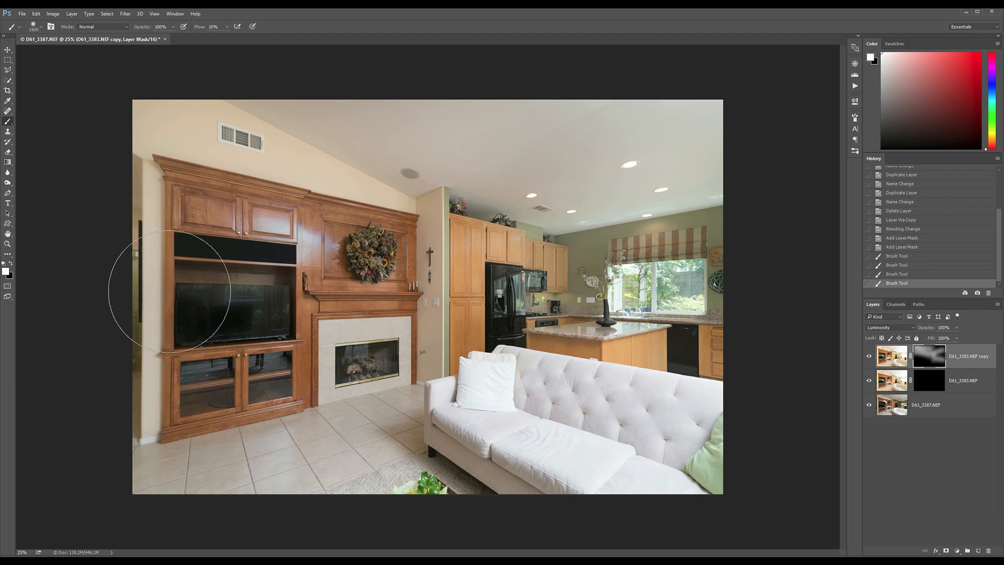
{"action": "left_click_drag", "start_coordinate": [168, 291], "coordinate": [165, 192]}
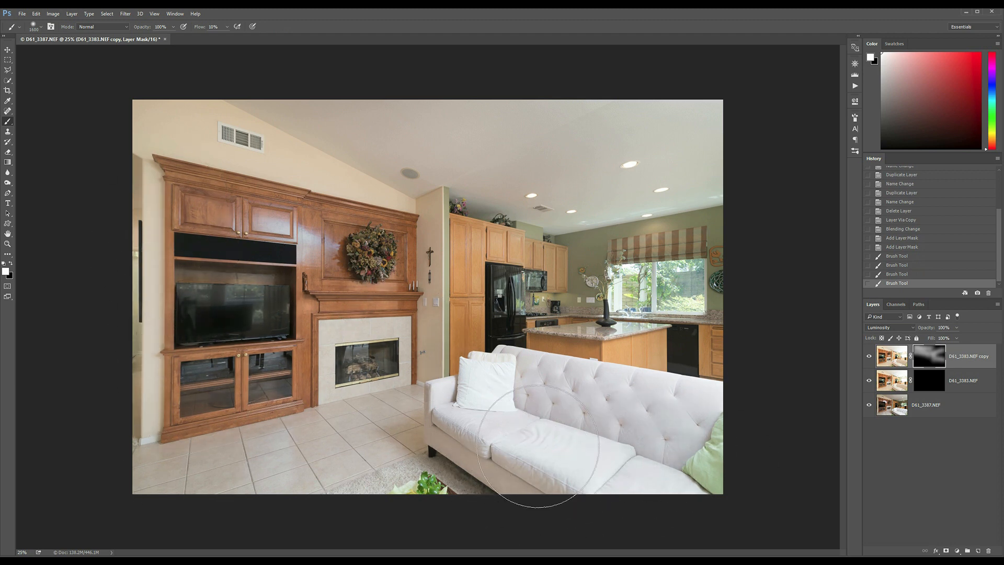
{"action": "mouse_move", "coordinate": [598, 439]}
{"action": "left_mouse_down"}
{"action": "mouse_move", "coordinate": [416, 464]}
{"action": "mouse_move", "coordinate": [404, 492]}
{"action": "mouse_move", "coordinate": [501, 476]}
{"action": "mouse_move", "coordinate": [424, 391]}
{"action": "left_mouse_up"}
{"action": "mouse_move", "coordinate": [415, 169]}
{"action": "left_mouse_down"}
{"action": "mouse_move", "coordinate": [144, 103]}
{"action": "mouse_move", "coordinate": [229, 119]}
{"action": "left_mouse_up"}
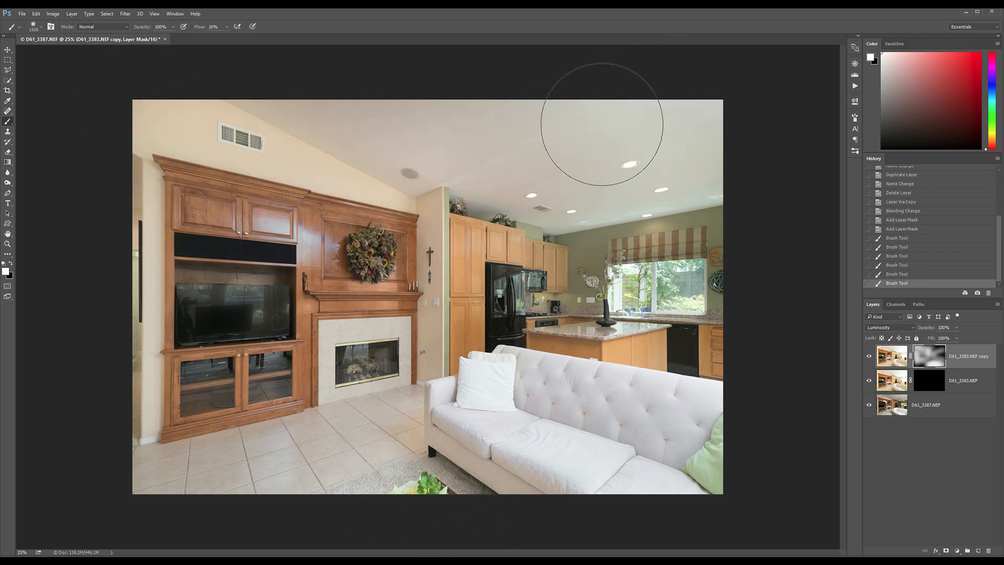
{"action": "mouse_move", "coordinate": [514, 199]}
{"action": "left_mouse_down"}
{"action": "mouse_move", "coordinate": [728, 168]}
{"action": "mouse_move", "coordinate": [677, 123]}
{"action": "left_mouse_up"}
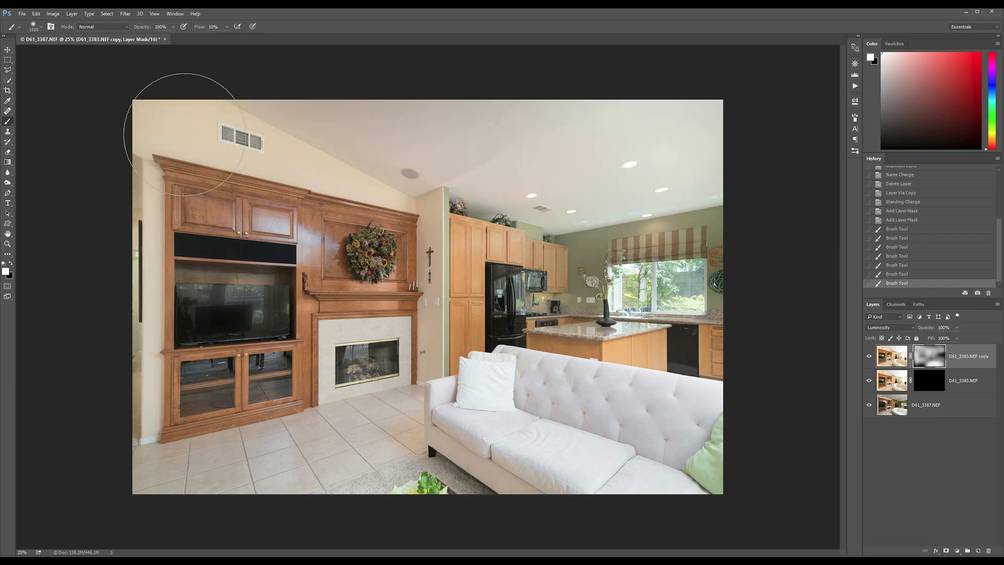
{"action": "mouse_move", "coordinate": [240, 204]}
{"action": "left_mouse_down"}
{"action": "mouse_move", "coordinate": [351, 238]}
{"action": "mouse_move", "coordinate": [324, 246]}
{"action": "left_mouse_up"}
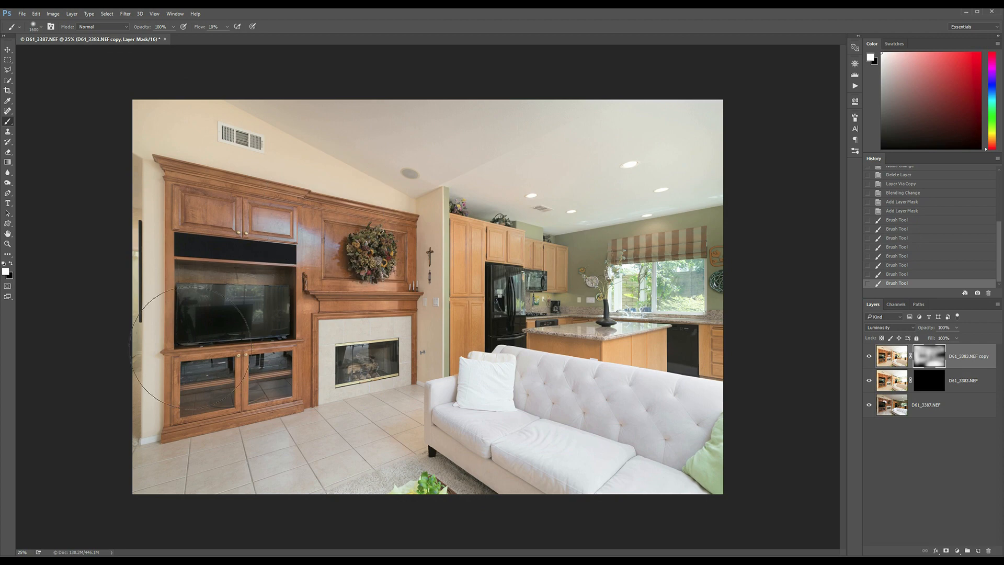
- Paint white with a smaller soft brush on the D61_3383.NEF layer's mask over the glare on the upper TV cabinet doors
{"action": "key", "text": "z"}
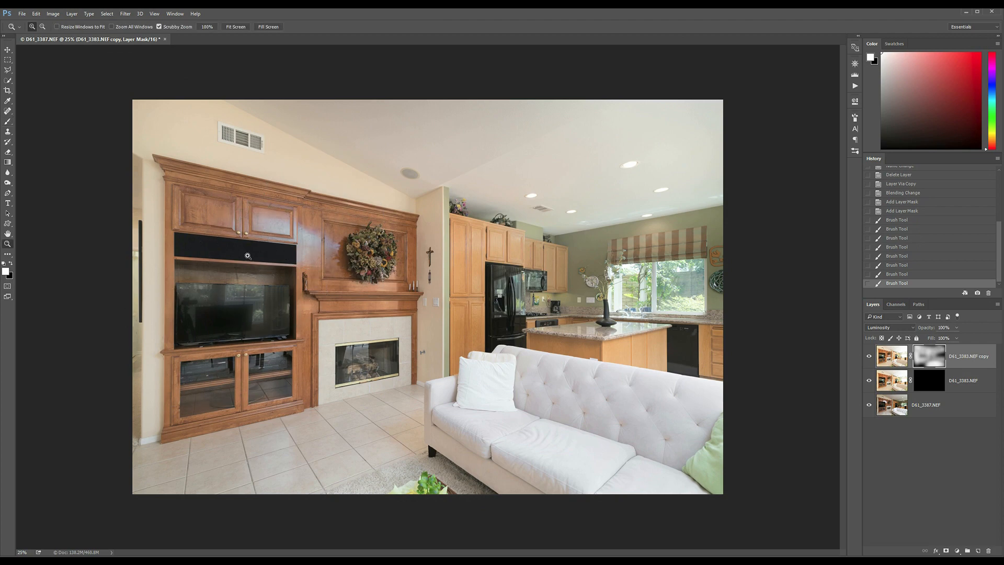
{"action": "left_click", "coordinate": [225, 226]}
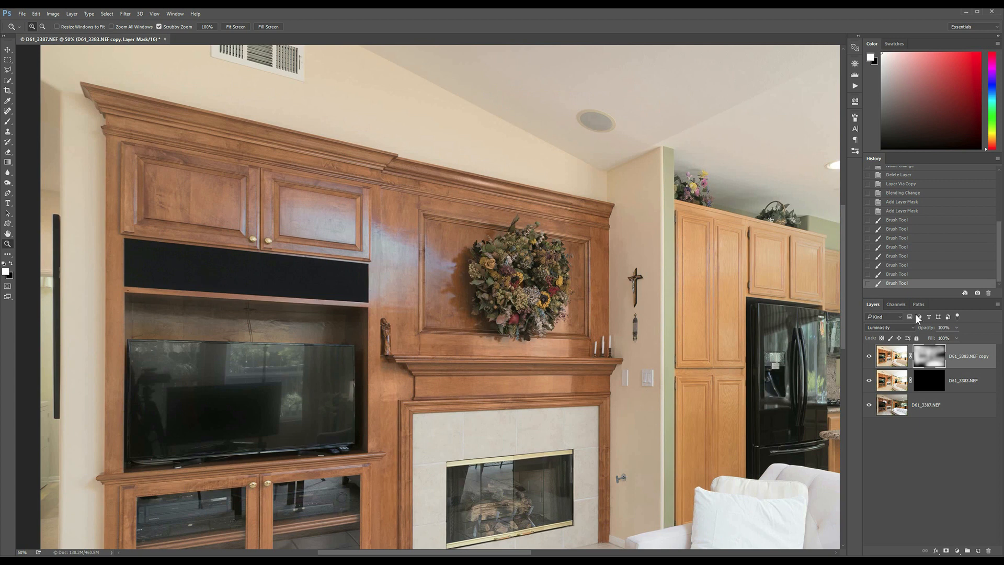
{"action": "left_click", "coordinate": [930, 380]}
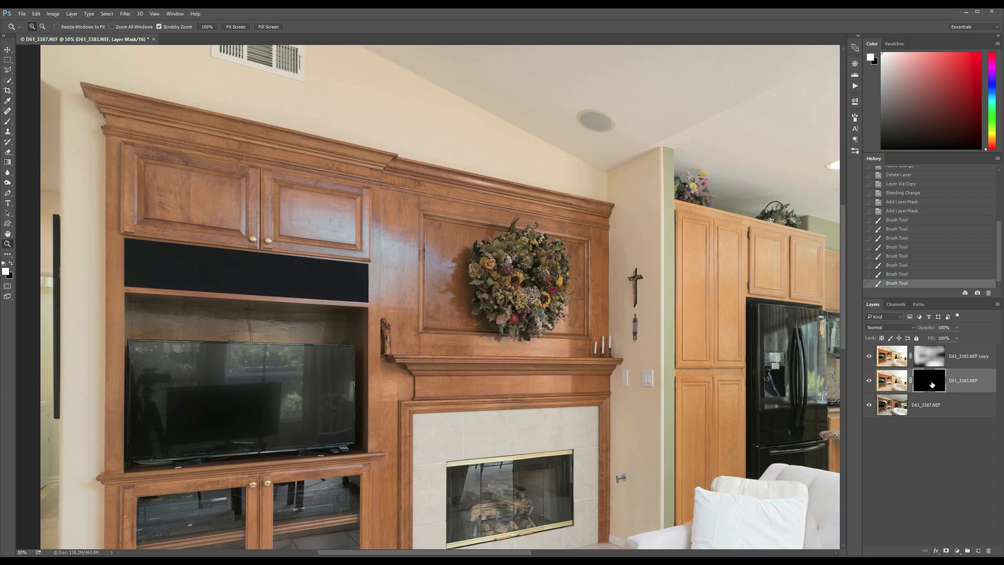
{"action": "key", "text": "b"}
{"action": "key", "text": "bracketleft"}
{"action": "key", "text": "bracketleft"}
{"action": "key", "text": "bracketleft"}
{"action": "key", "text": "bracketleft"}
{"action": "key", "text": "bracketleft"}
{"action": "key", "text": "bracketleft"}
{"action": "key", "text": "bracketleft"}
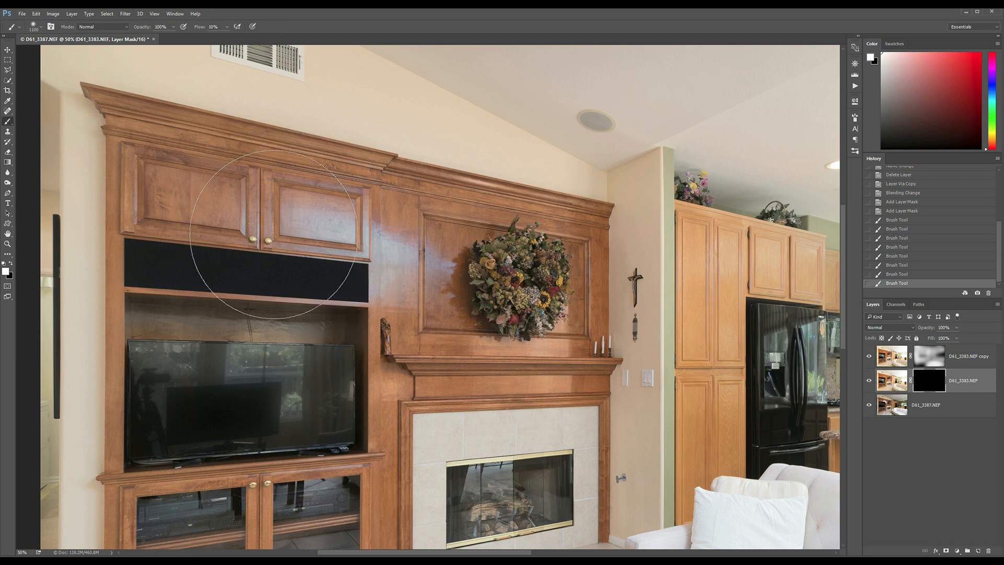
{"action": "mouse_move", "coordinate": [259, 232]}
{"action": "left_mouse_down"}
{"action": "mouse_move", "coordinate": [421, 268]}
{"action": "mouse_move", "coordinate": [250, 245]}
{"action": "mouse_move", "coordinate": [390, 260]}
{"action": "mouse_move", "coordinate": [409, 274]}
{"action": "mouse_move", "coordinate": [278, 235]}
{"action": "mouse_move", "coordinate": [357, 225]}
{"action": "mouse_move", "coordinate": [313, 252]}
{"action": "mouse_move", "coordinate": [292, 272]}
{"action": "left_mouse_up"}
- Shrink the brush further and paint white on the same mask over the shelf above the TV and the wood paneling beside the wreath
{"action": "key", "text": "bracketleft"}
{"action": "key", "text": "bracketleft"}
{"action": "key", "text": "bracketleft"}
{"action": "key", "text": "bracketleft"}
{"action": "key", "text": "bracketleft"}
{"action": "key", "text": "bracketleft"}
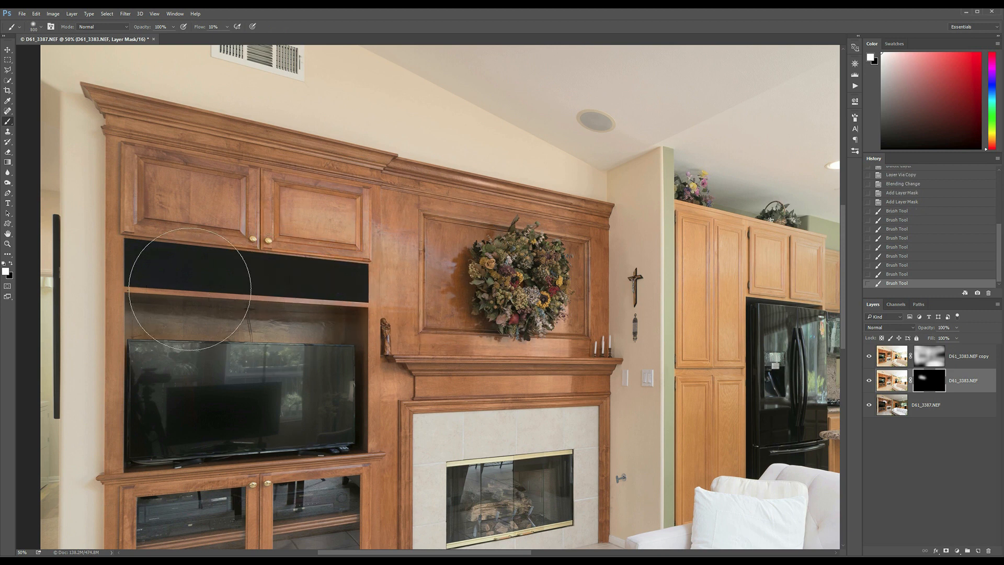
{"action": "mouse_move", "coordinate": [178, 317]}
{"action": "left_mouse_down"}
{"action": "mouse_move", "coordinate": [343, 329]}
{"action": "mouse_move", "coordinate": [172, 322]}
{"action": "mouse_move", "coordinate": [329, 314]}
{"action": "left_mouse_up"}
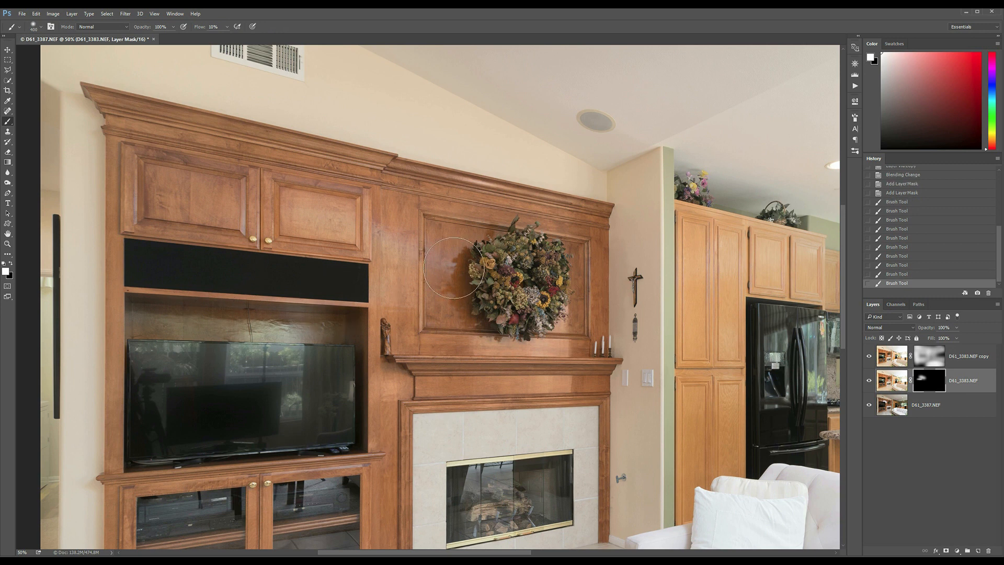
{"action": "mouse_move", "coordinate": [329, 205]}
{"action": "left_mouse_down"}
{"action": "mouse_move", "coordinate": [183, 190]}
{"action": "mouse_move", "coordinate": [361, 225]}
{"action": "left_mouse_up"}
{"action": "key", "text": "ctrl+0"}
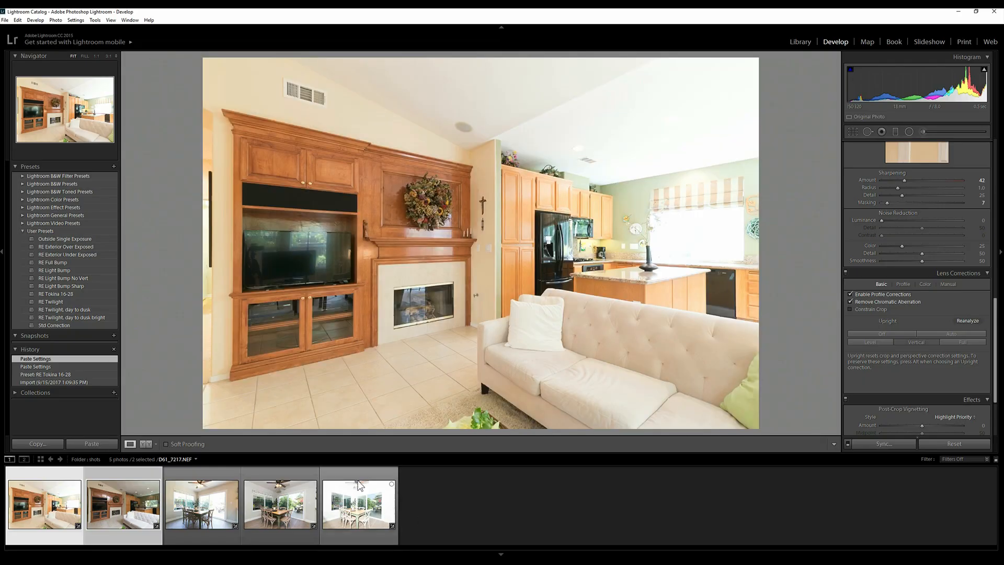
- Switch to Lightroom and compare the flash and ambient exposures of the dining room, looking at the shadows around the ceiling fan
{"action": "left_click", "coordinate": [307, 483]}
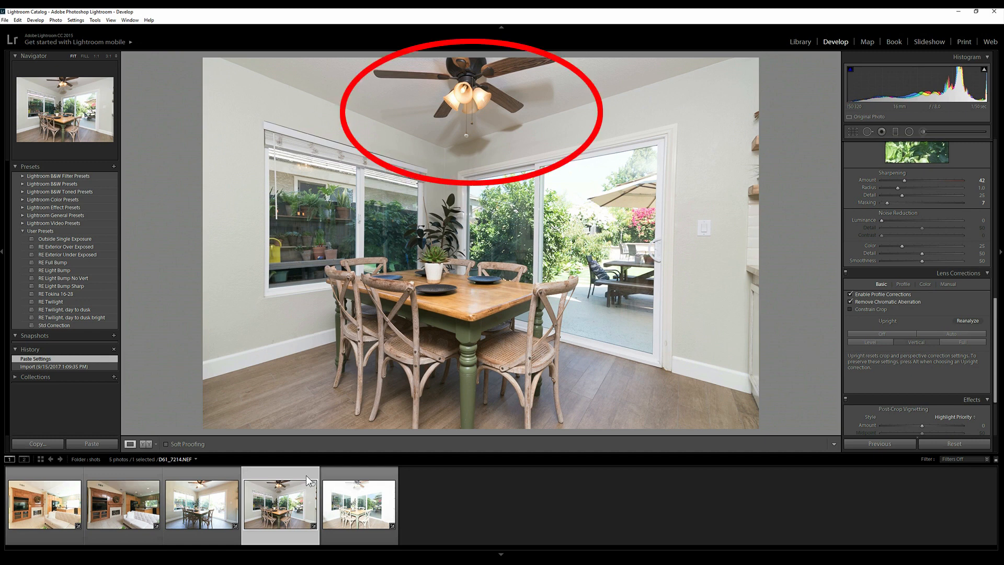
{"action": "left_click", "coordinate": [215, 510]}
{"action": "left_click", "coordinate": [283, 502]}
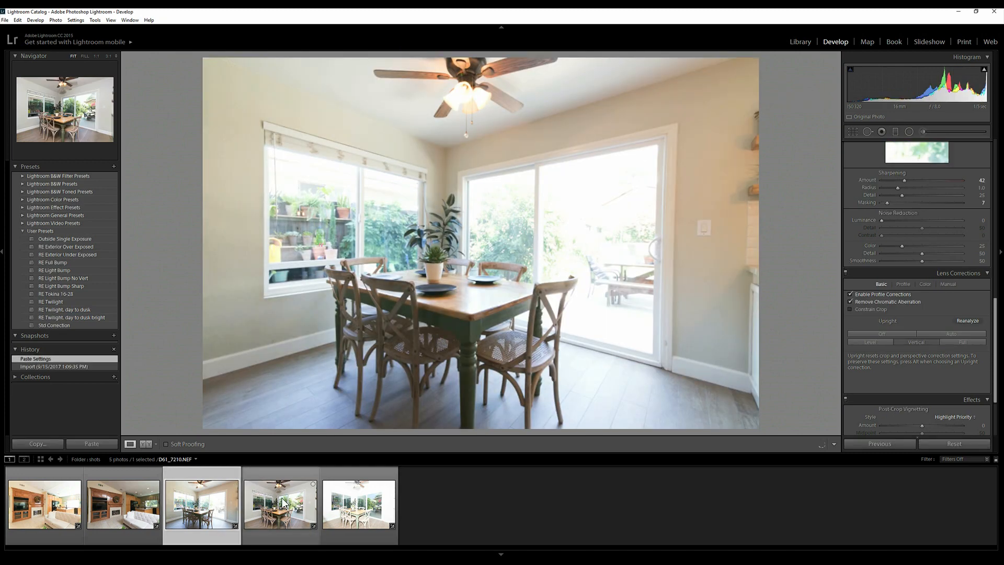
- Select all three dining room exposures and open them together as layers in Photoshop
{"action": "left_click", "coordinate": [333, 497]}
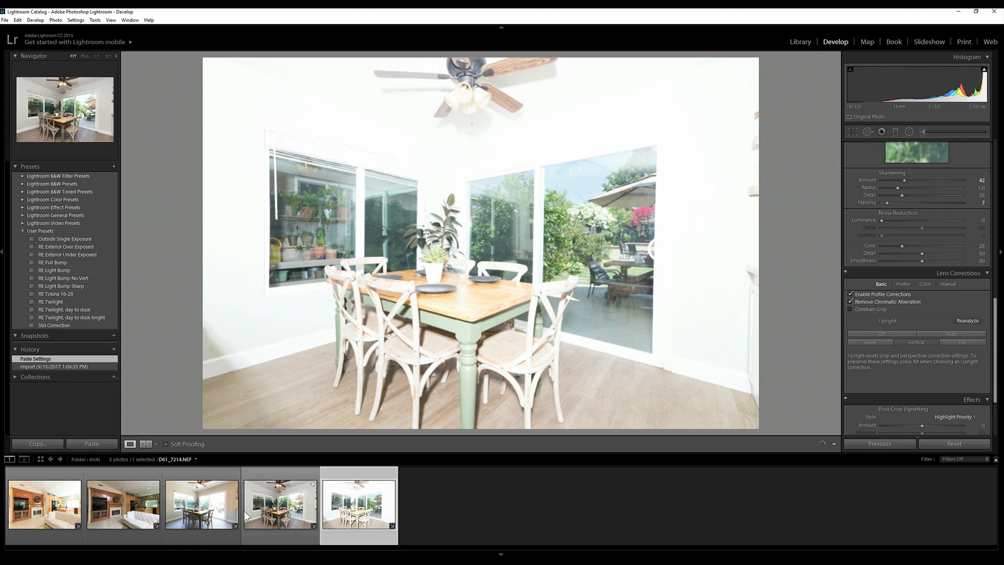
{"action": "left_click", "coordinate": [222, 509], "text": "ctrl"}
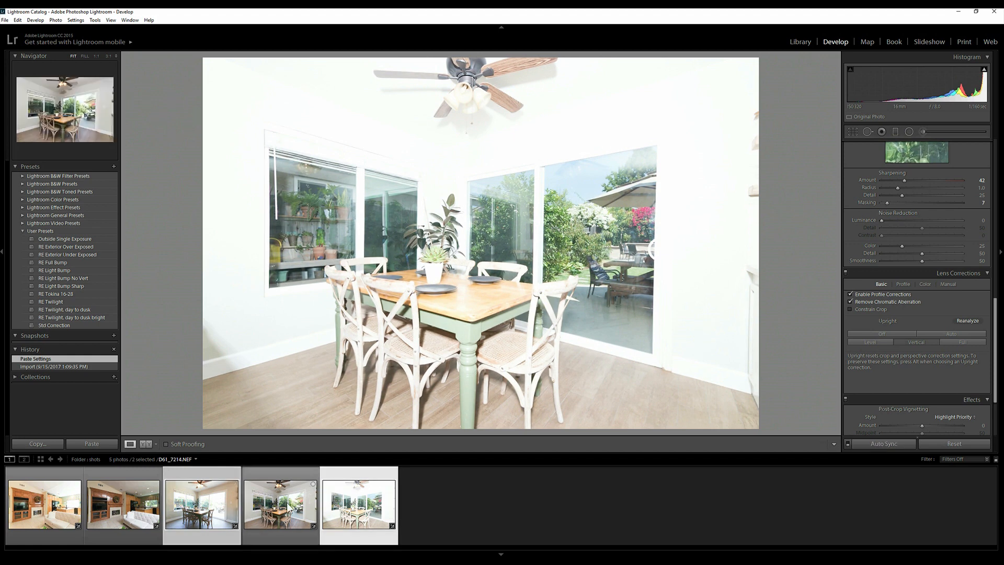
{"action": "left_click", "coordinate": [287, 505], "text": "ctrl"}
{"action": "right_click", "coordinate": [296, 505]}
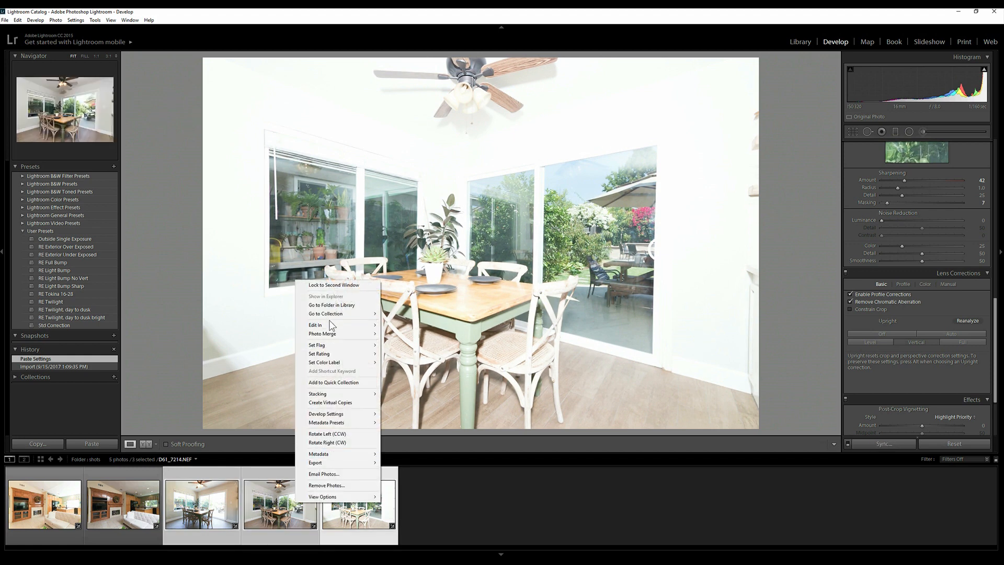
{"action": "mouse_move", "coordinate": [327, 325]}
{"action": "left_click", "coordinate": [256, 368]}
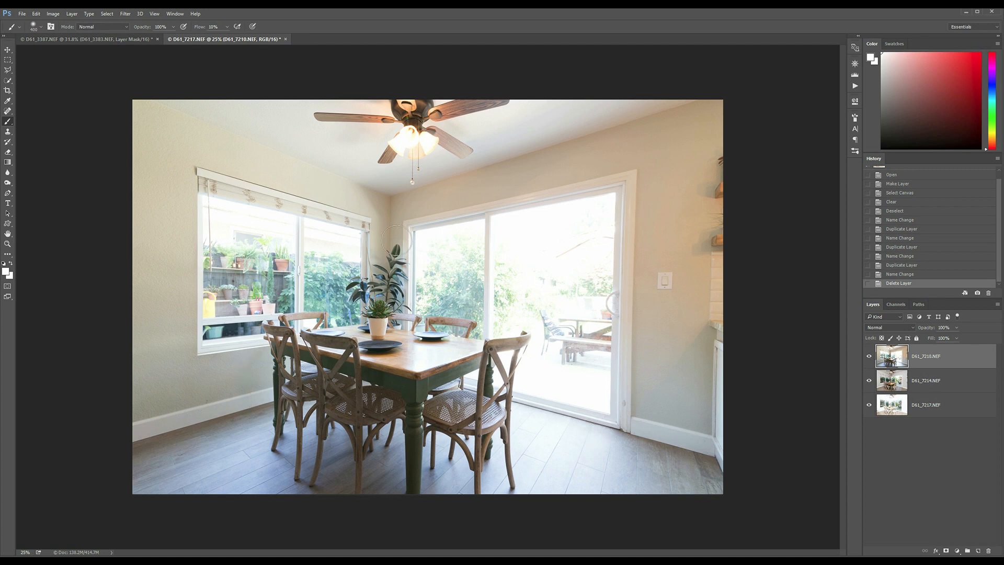
- Toggle the D61_7210.NEF layer off and on to compare the ceiling fan shadows in the ambient and flash exposures
{"action": "key", "text": "z"}
{"action": "left_click_drag", "start_coordinate": [394, 199], "coordinate": [468, 198]}
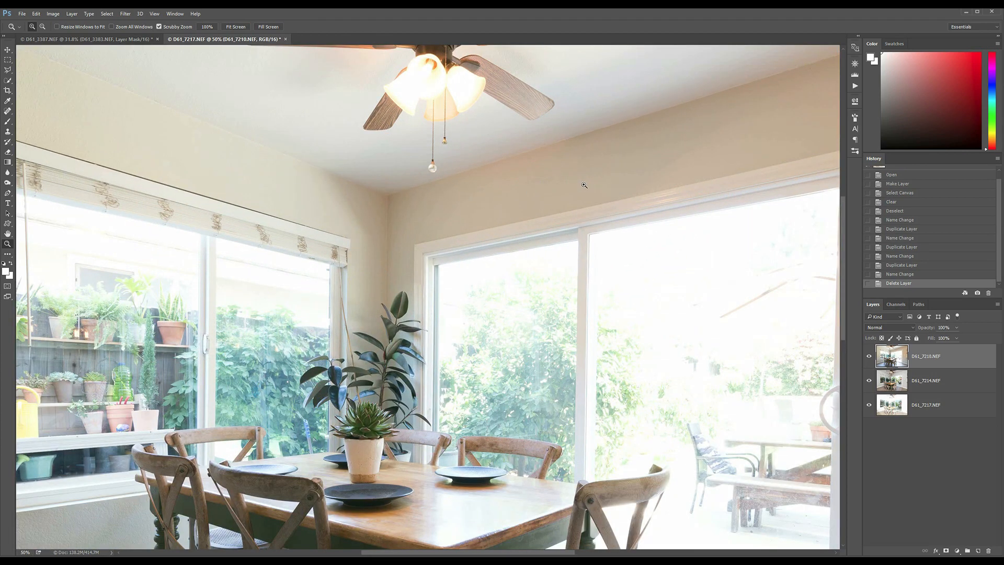
{"action": "left_click", "coordinate": [870, 358]}
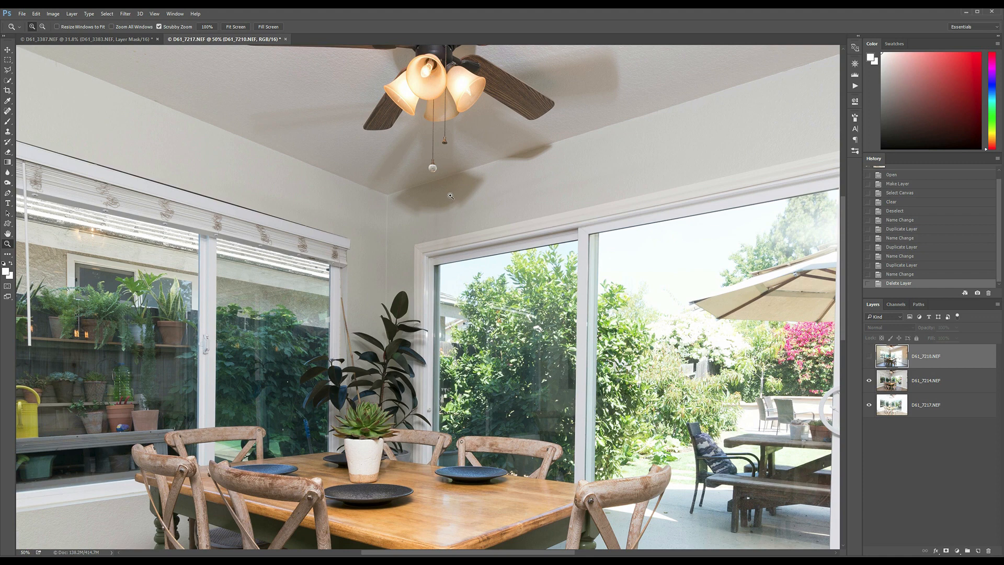
{"action": "left_click", "coordinate": [869, 355]}
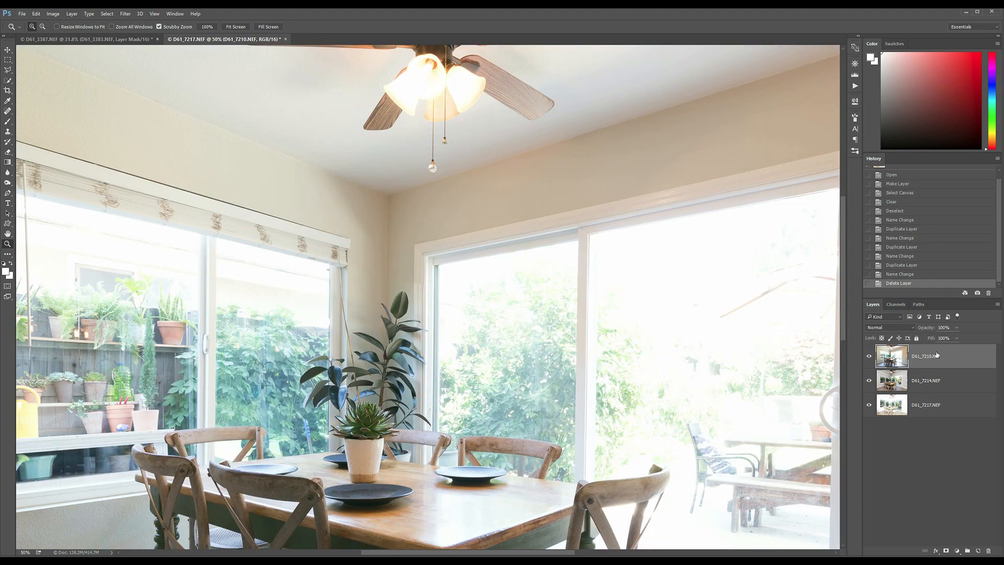
- Set the D61_7210.NEF layer's blending mode to Luminosity and compare the ceiling fan area with the history state before the change
{"action": "left_click", "coordinate": [900, 327]}
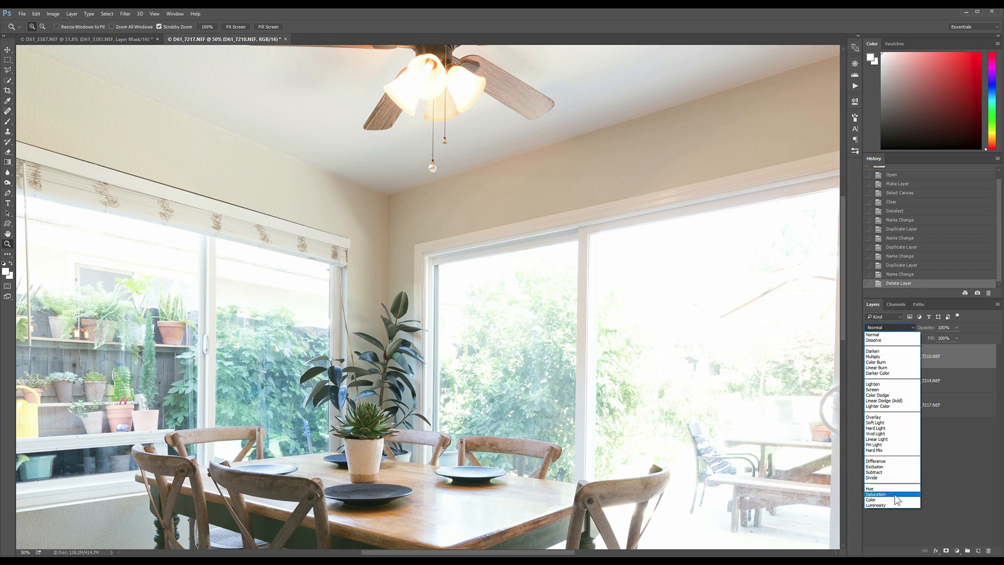
{"action": "left_click", "coordinate": [888, 506]}
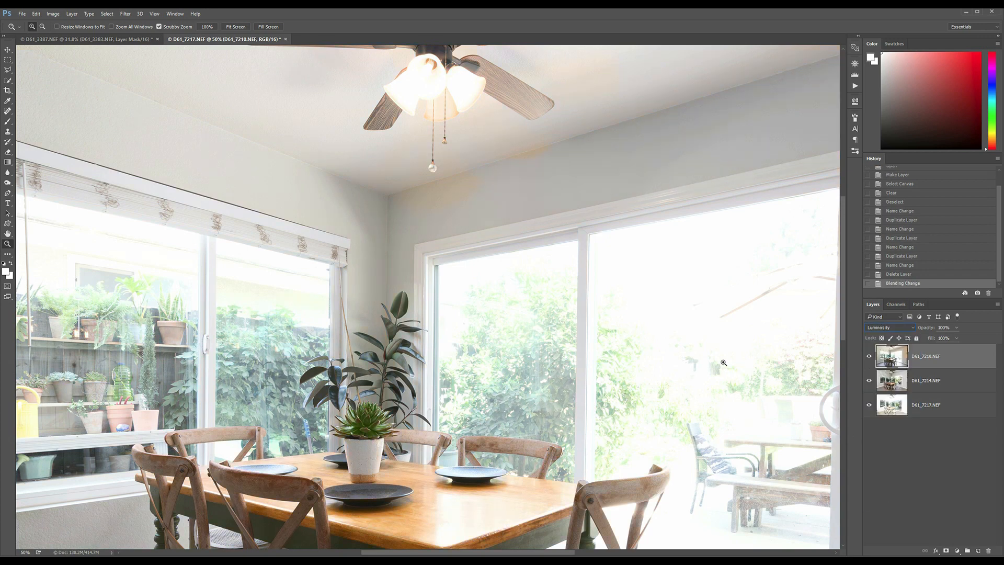
{"action": "left_click", "coordinate": [456, 119]}
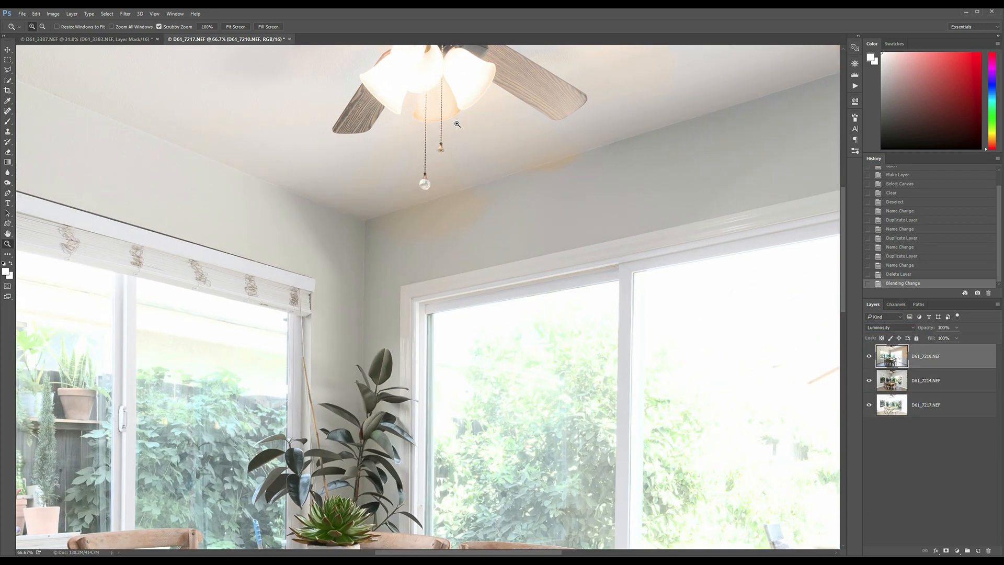
{"action": "left_click_drag", "start_coordinate": [511, 134], "coordinate": [489, 268]}
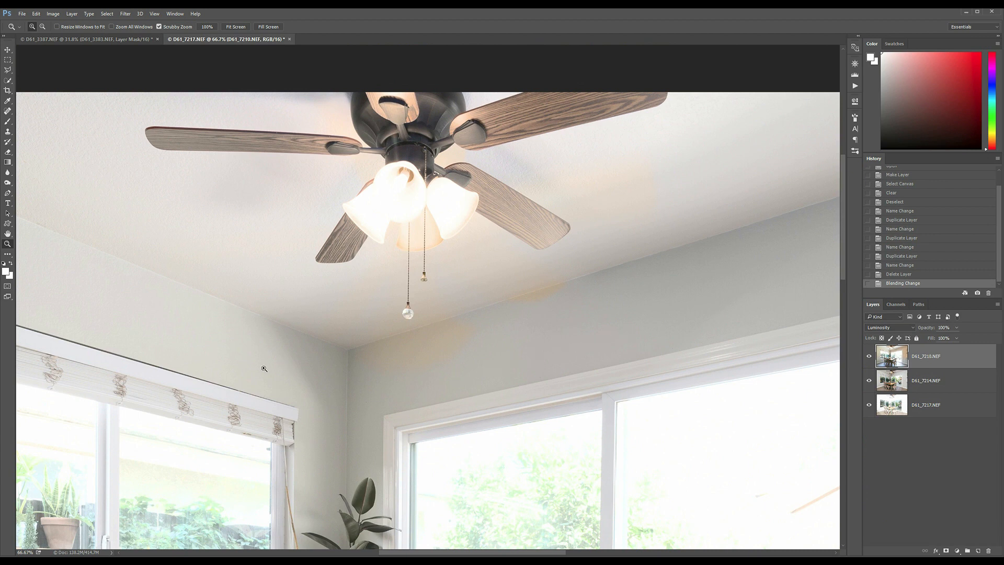
{"action": "left_click", "coordinate": [899, 274]}
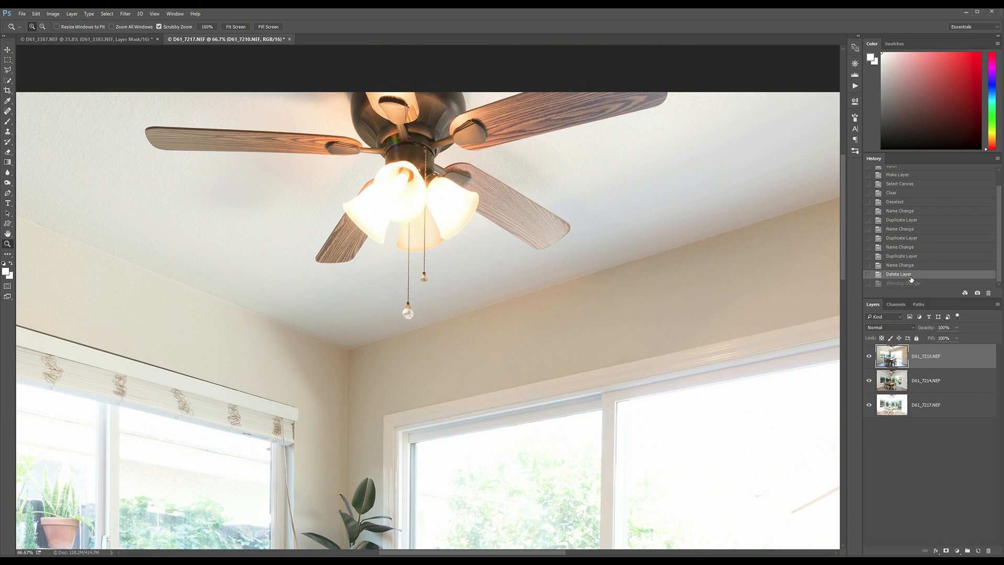
{"action": "left_click", "coordinate": [910, 284]}
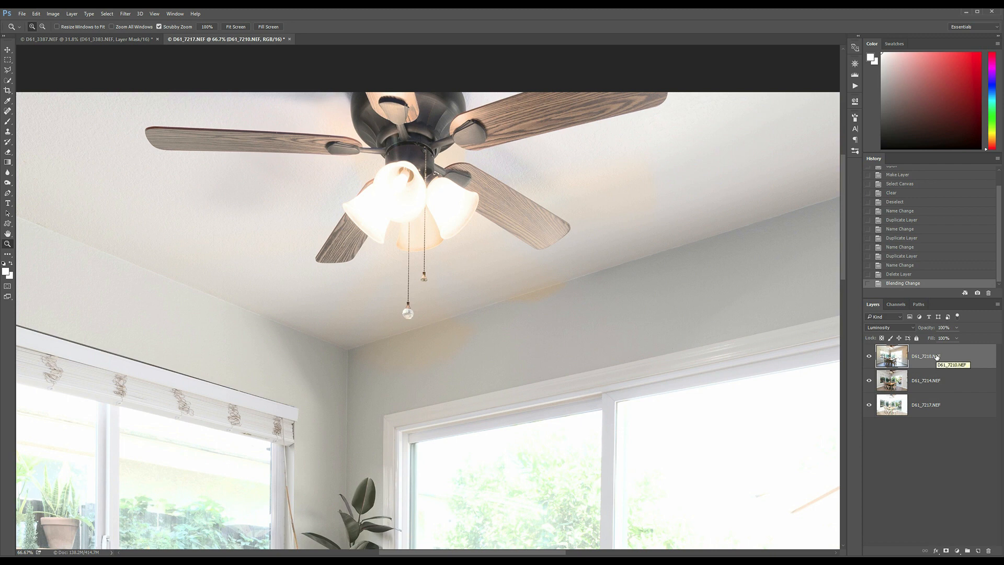
- Duplicate the D61_7210.NEF layer and set the original's blending mode to Normal
{"action": "key", "text": "ctrl+j"}
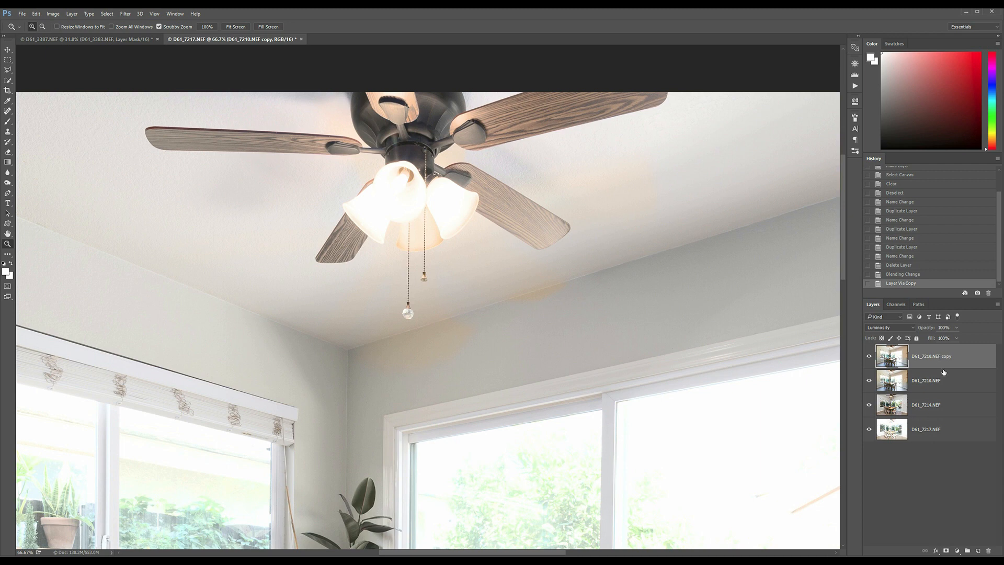
{"action": "left_click", "coordinate": [930, 385]}
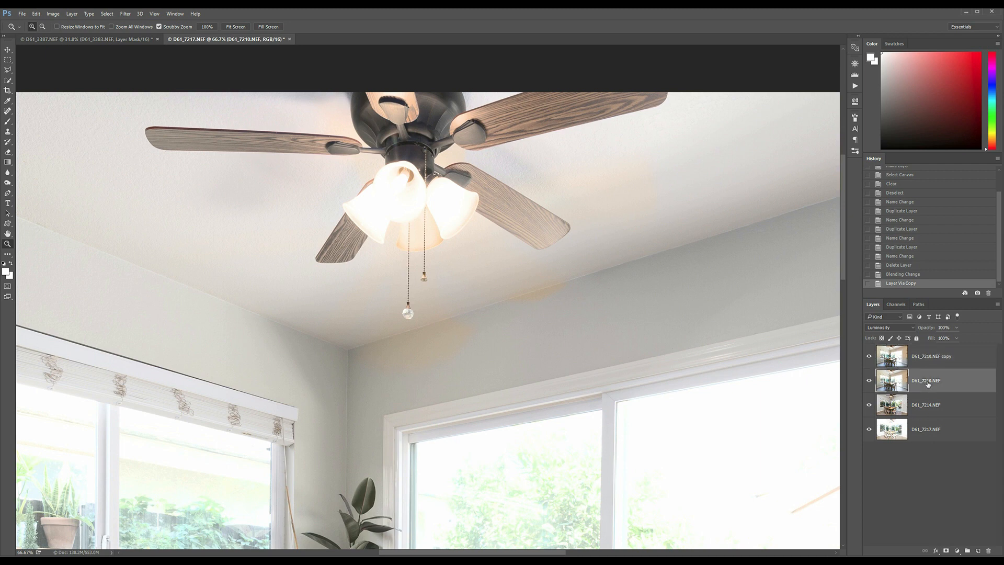
{"action": "left_click", "coordinate": [898, 328]}
{"action": "left_click", "coordinate": [897, 333]}
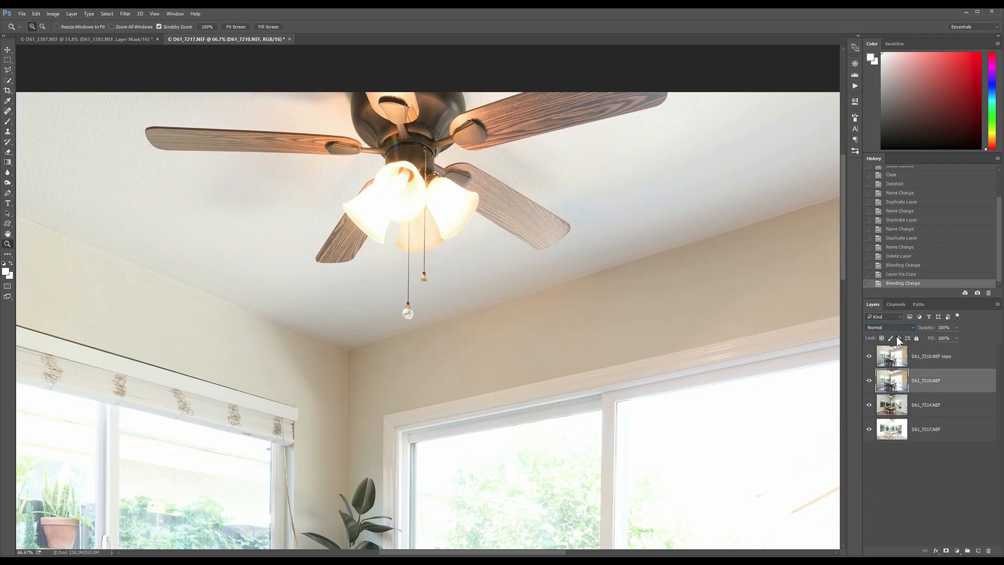
- Add a Hide All layer mask to both D61_7210.NEF and its Luminosity copy
{"action": "key", "text": "alt+l"}
{"action": "key", "text": "m"}
{"action": "key", "text": "h"}
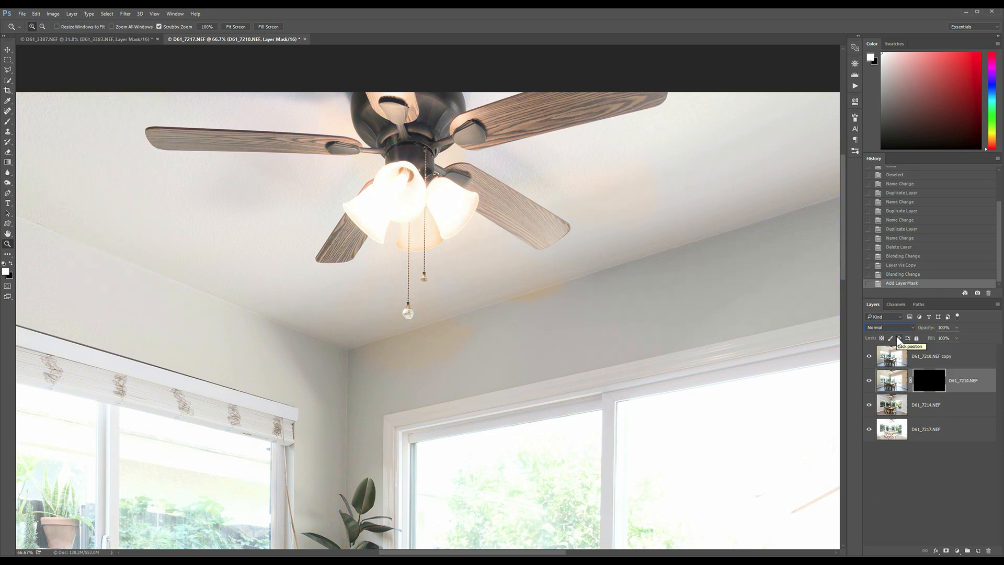
{"action": "left_click", "coordinate": [927, 357]}
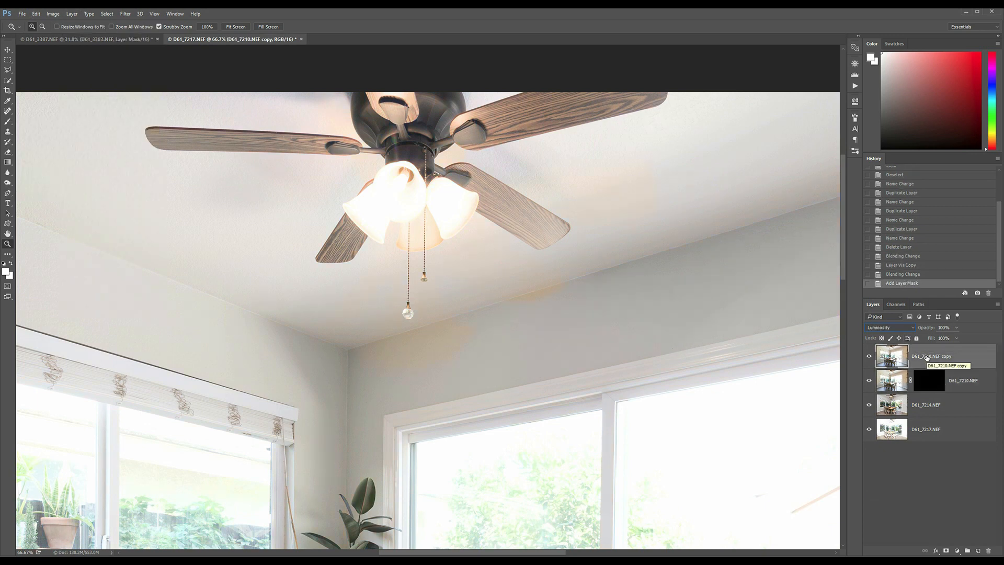
{"action": "key", "text": "alt+l"}
{"action": "key", "text": "m"}
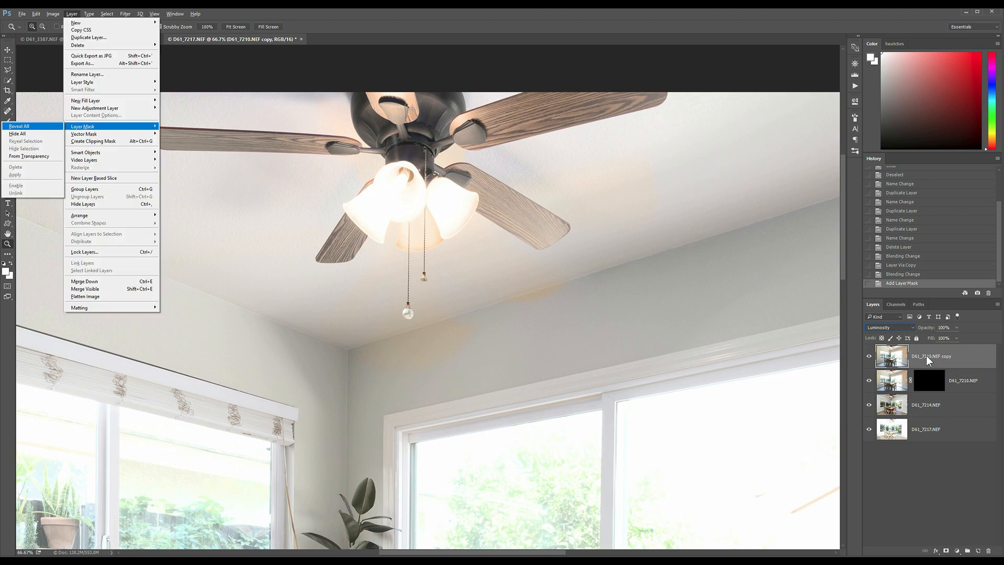
{"action": "key", "text": "h"}
- Paint white with a much larger soft brush at 10% flow on the Luminosity copy's mask over the ceiling and fan
{"action": "key", "text": "alt+v"}
{"action": "key", "text": "f"}
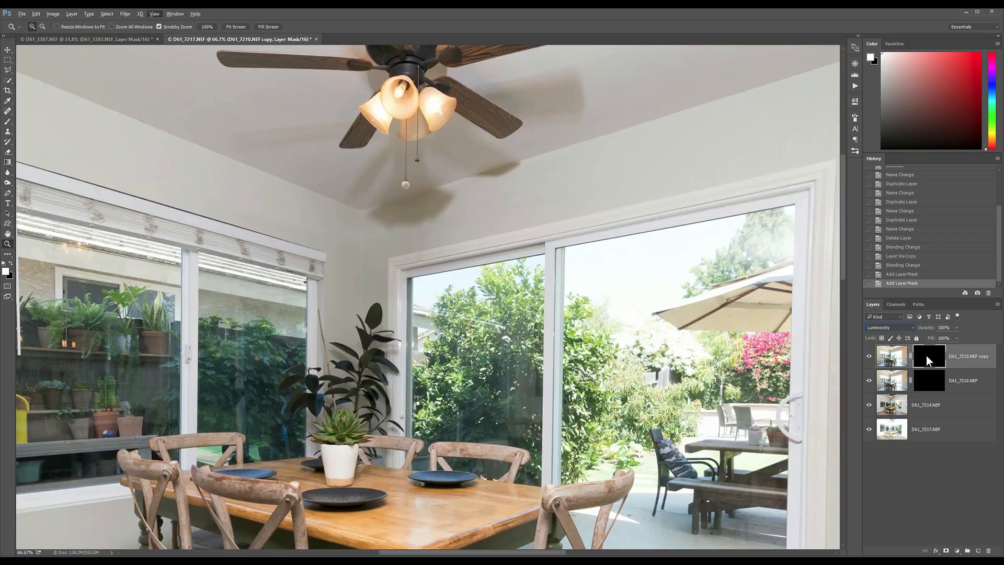
{"action": "key", "text": "ctrl+0"}
{"action": "key", "text": "ctrl+minus"}
{"action": "key", "text": "b"}
{"action": "key", "text": "bracketright"}
{"action": "key", "text": "bracketright"}
{"action": "key", "text": "bracketright"}
{"action": "key", "text": "bracketright"}
{"action": "key", "text": "bracketright"}
{"action": "key", "text": "bracketright"}
{"action": "key", "text": "bracketright"}
{"action": "key", "text": "bracketright"}
{"action": "key", "text": "bracketright"}
{"action": "key", "text": "bracketright"}
{"action": "key", "text": "bracketright"}
{"action": "key", "text": "bracketright"}
{"action": "key", "text": "bracketright"}
{"action": "key", "text": "bracketright"}
{"action": "key", "text": "bracketright"}
{"action": "key", "text": "bracketright"}
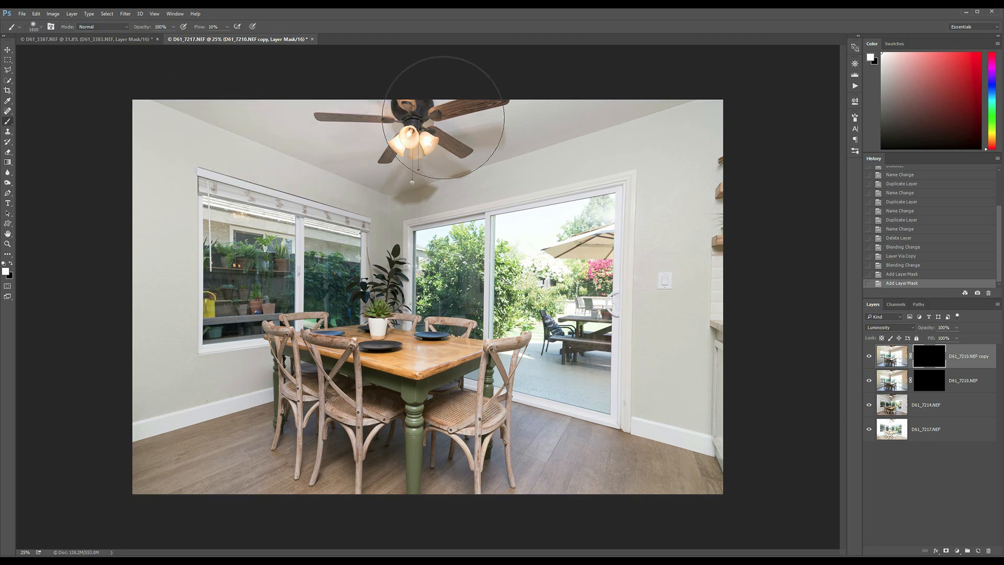
{"action": "left_click_drag", "start_coordinate": [383, 116], "coordinate": [382, 123]}
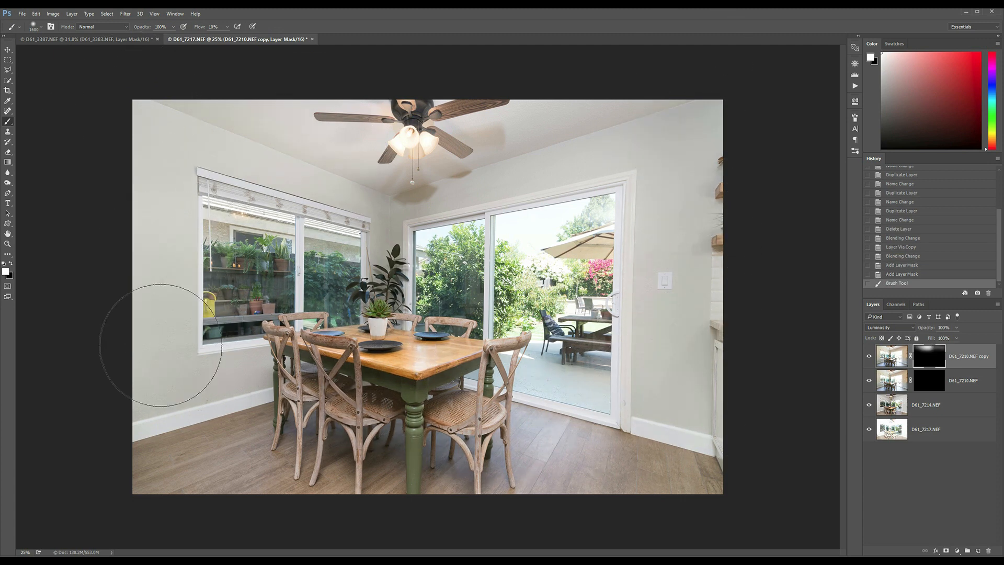
- Continue painting white on the Luminosity copy's mask over the walls, floor, dining table and chairs
{"action": "mouse_move", "coordinate": [414, 452]}
{"action": "left_mouse_down"}
{"action": "mouse_move", "coordinate": [387, 403]}
{"action": "mouse_move", "coordinate": [366, 292]}
{"action": "left_mouse_up"}
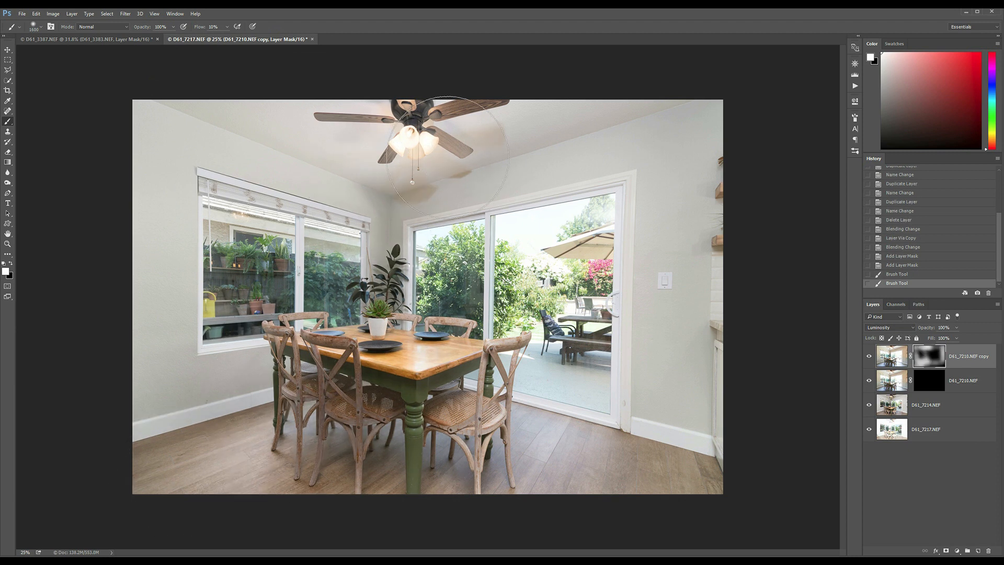
{"action": "mouse_move", "coordinate": [698, 368]}
{"action": "left_mouse_down"}
{"action": "mouse_move", "coordinate": [688, 480]}
{"action": "mouse_move", "coordinate": [396, 449]}
{"action": "left_mouse_up"}
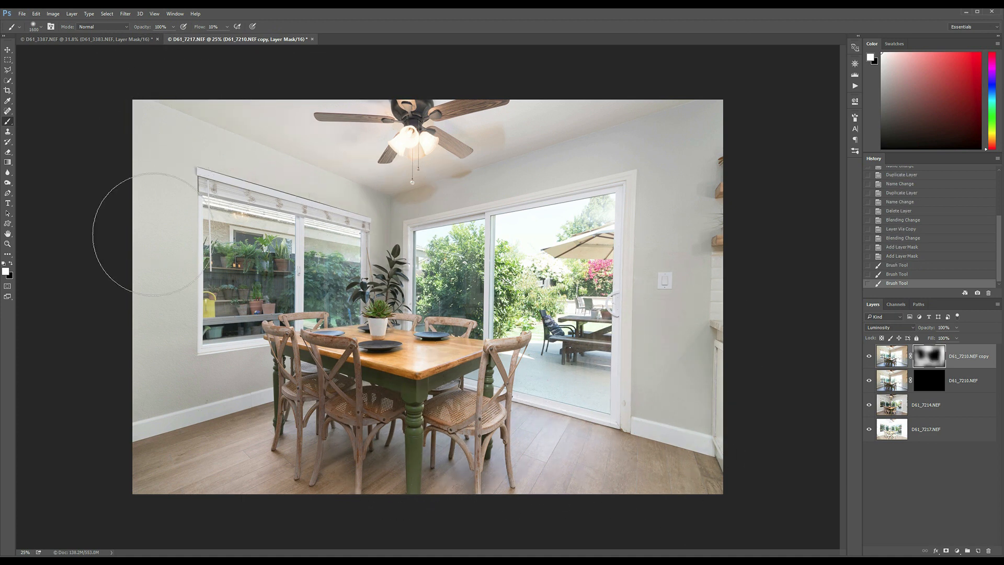
{"action": "left_click_drag", "start_coordinate": [510, 458], "coordinate": [520, 486]}
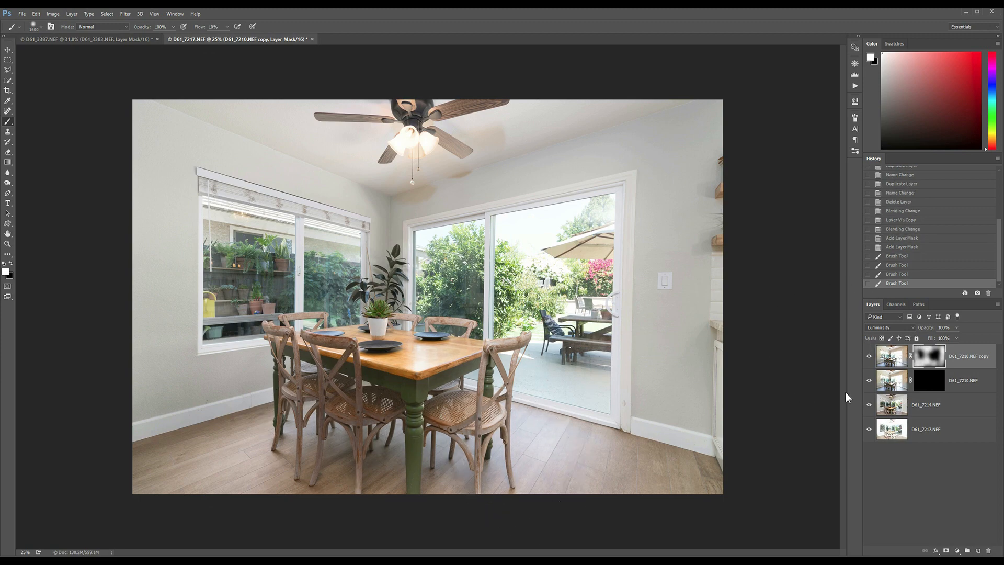
{"action": "key", "text": "z"}
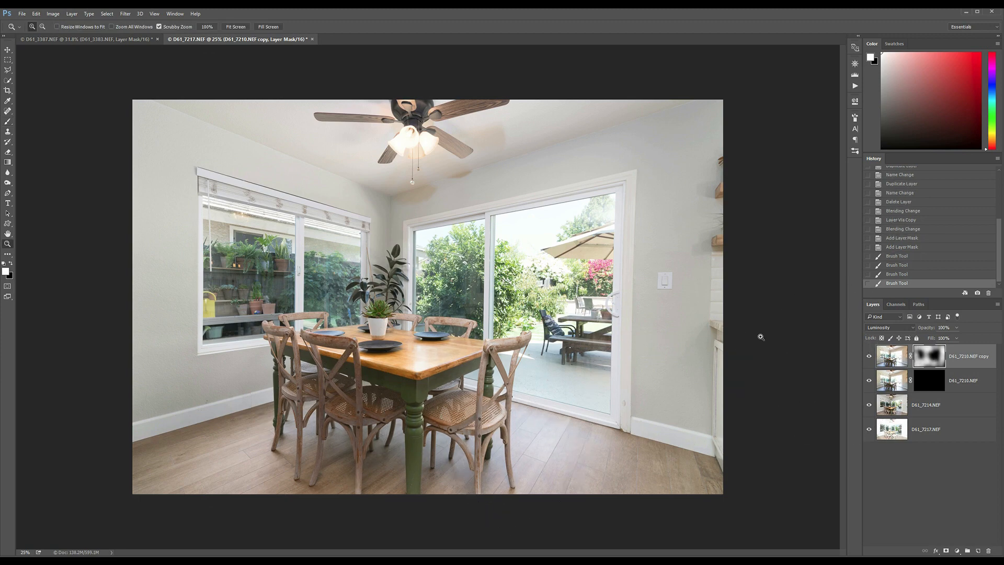
- Hide the Luminosity copy, disable D61_7210.NEF's layer mask, and target that layer's image for editing
{"action": "left_click", "coordinate": [418, 163]}
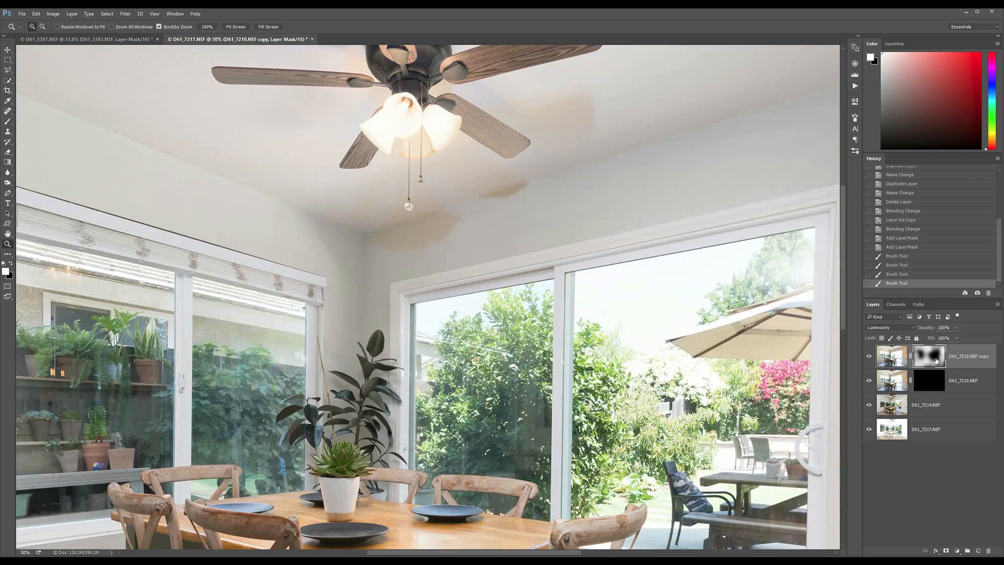
{"action": "left_click", "coordinate": [869, 357]}
{"action": "left_click", "coordinate": [900, 380]}
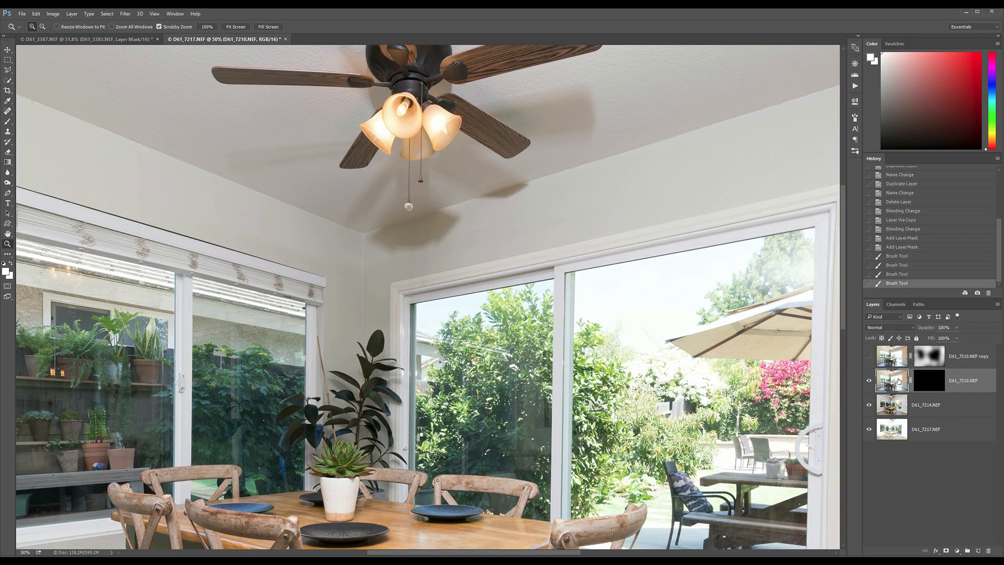
{"action": "left_click", "coordinate": [942, 387]}
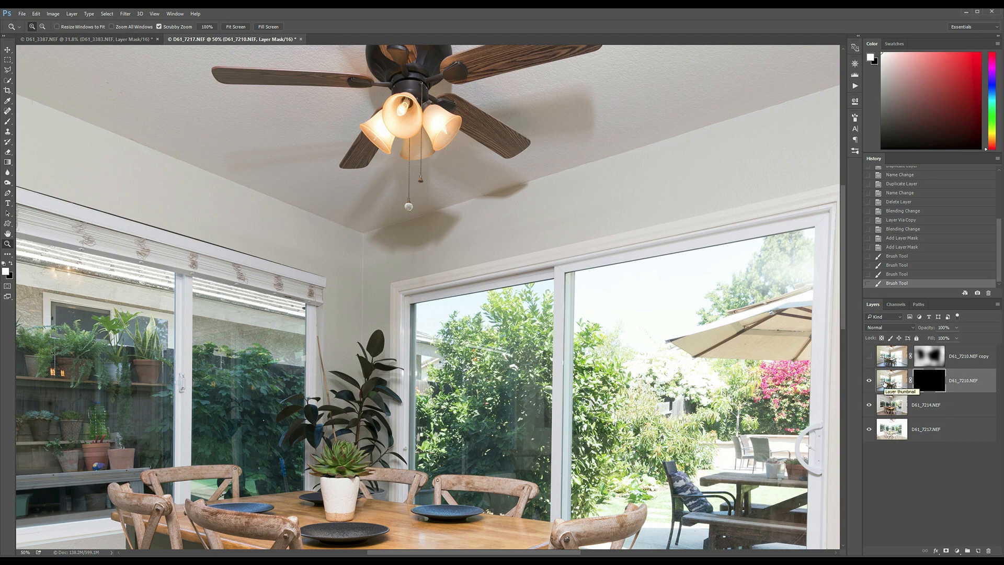
{"action": "left_click", "coordinate": [970, 380]}
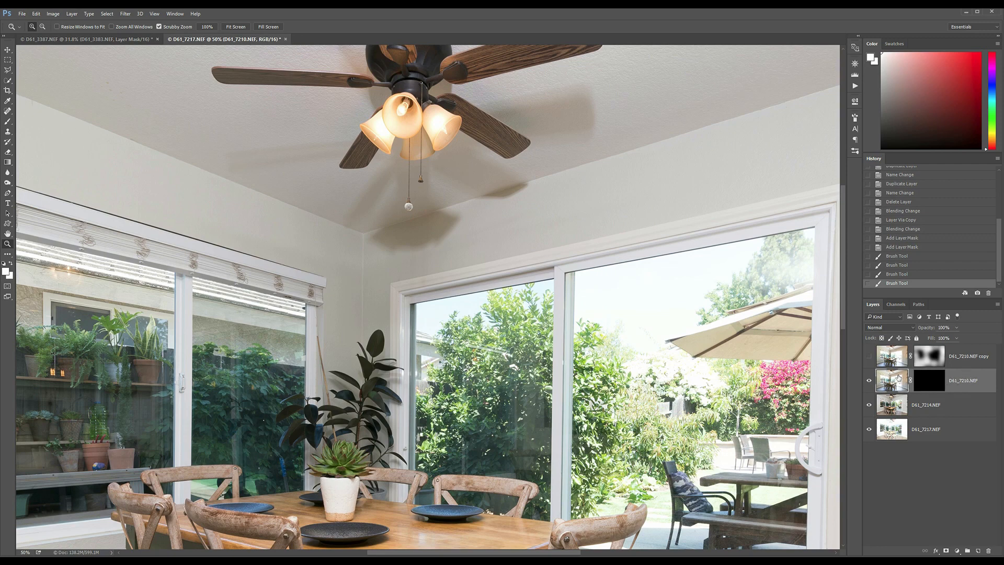
{"action": "left_click", "coordinate": [926, 378]}
{"action": "left_click", "coordinate": [926, 379], "text": "shift"}
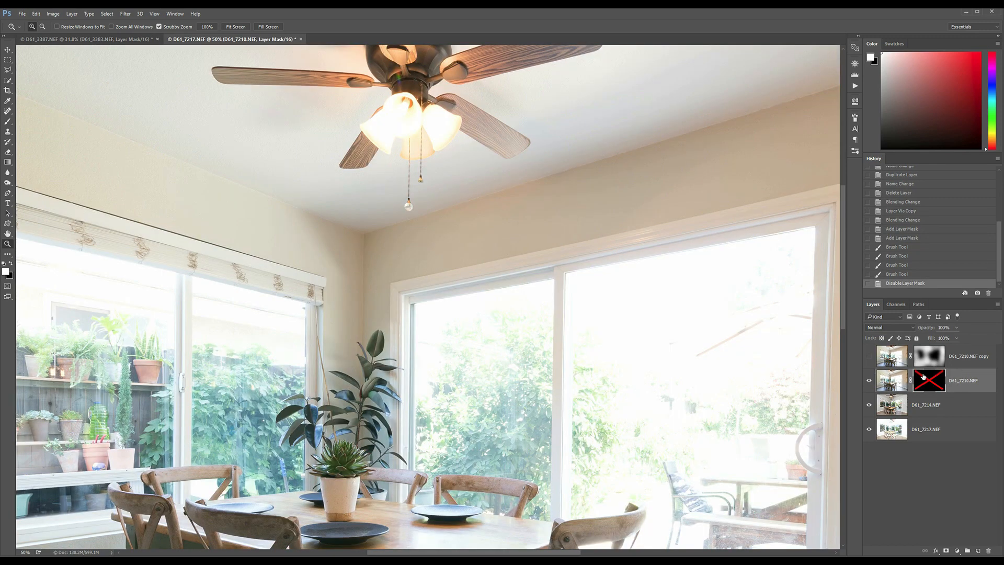
{"action": "left_click", "coordinate": [887, 387]}
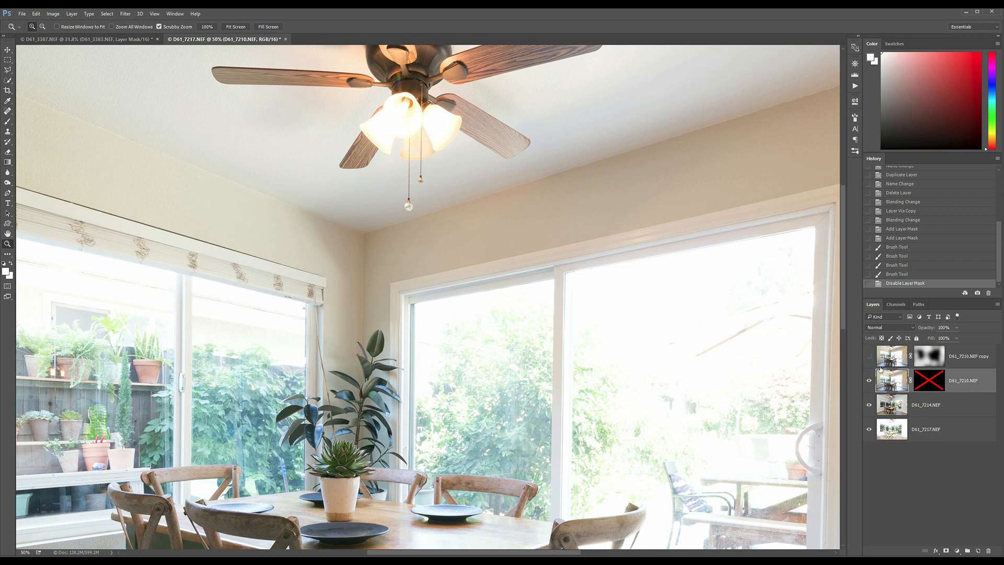
{"action": "left_click", "coordinate": [869, 381]}
{"action": "left_click", "coordinate": [869, 381]}
- Apply Match Color to D61_7210.NEF with source D61_7217.NEF, layer D61_7214.NEF, Neutralize enabled and slightly reduced Color Intensity
{"action": "key", "text": "alt+i"}
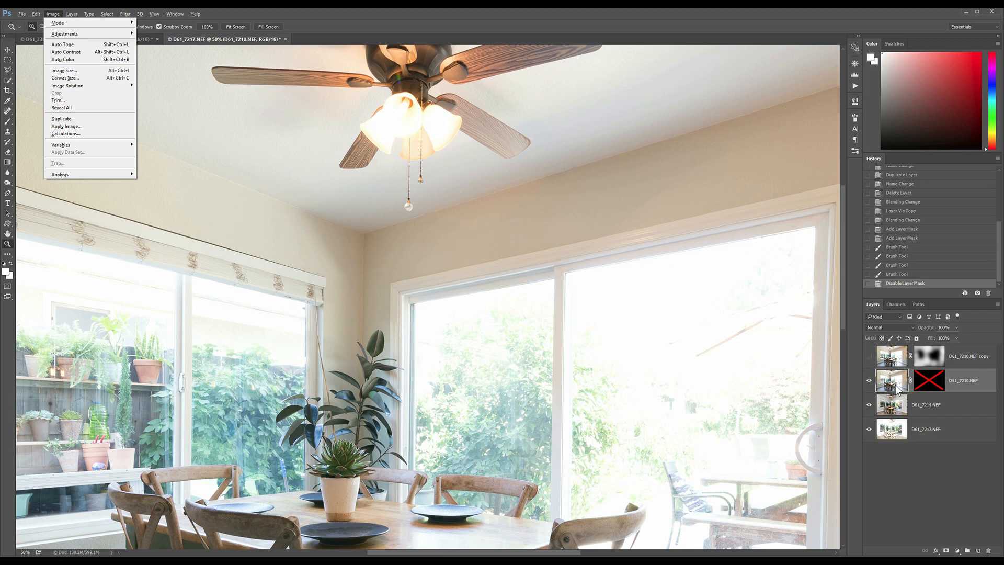
{"action": "key", "text": "a"}
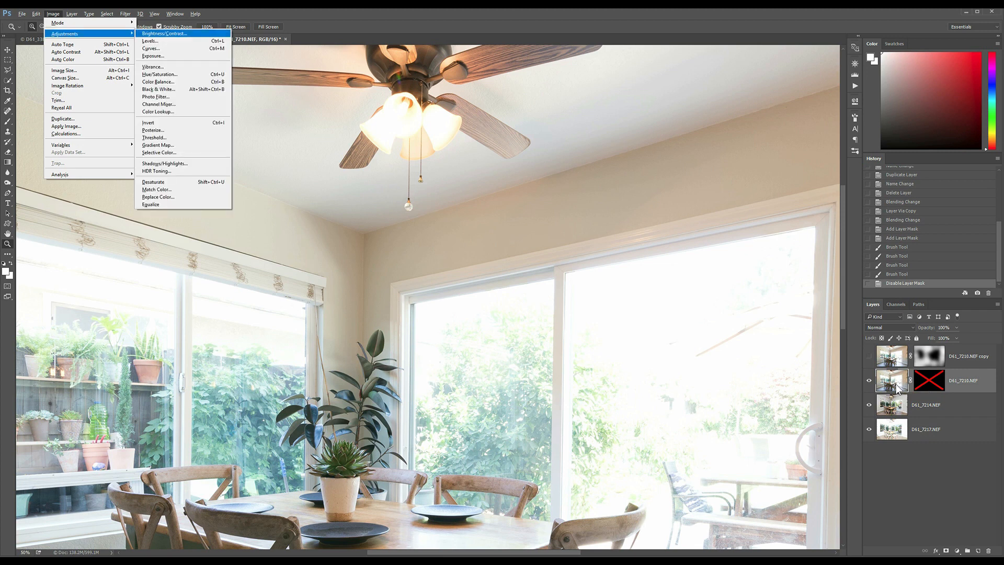
{"action": "key", "text": "m"}
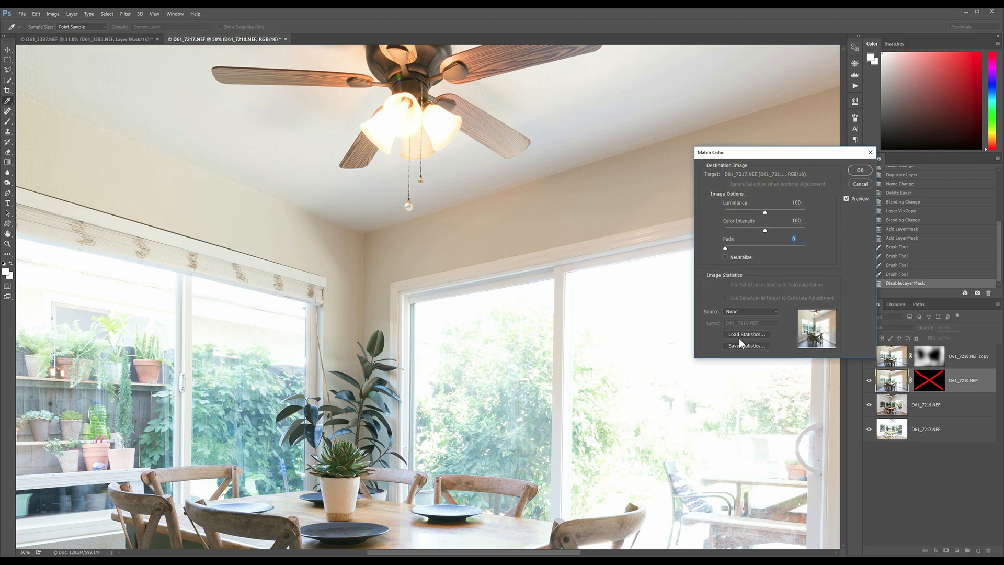
{"action": "left_click", "coordinate": [726, 257]}
{"action": "left_click", "coordinate": [739, 310]}
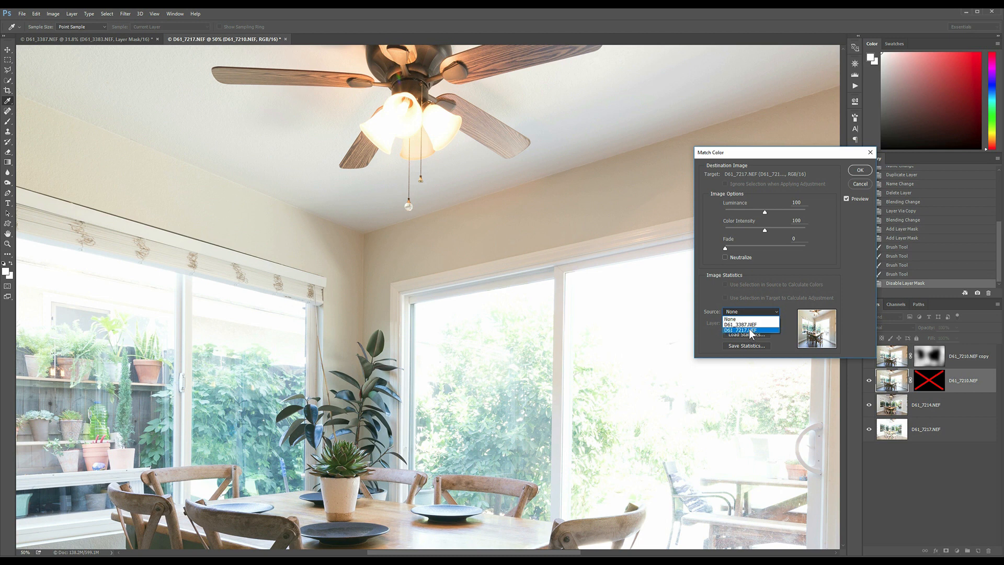
{"action": "left_click", "coordinate": [752, 330]}
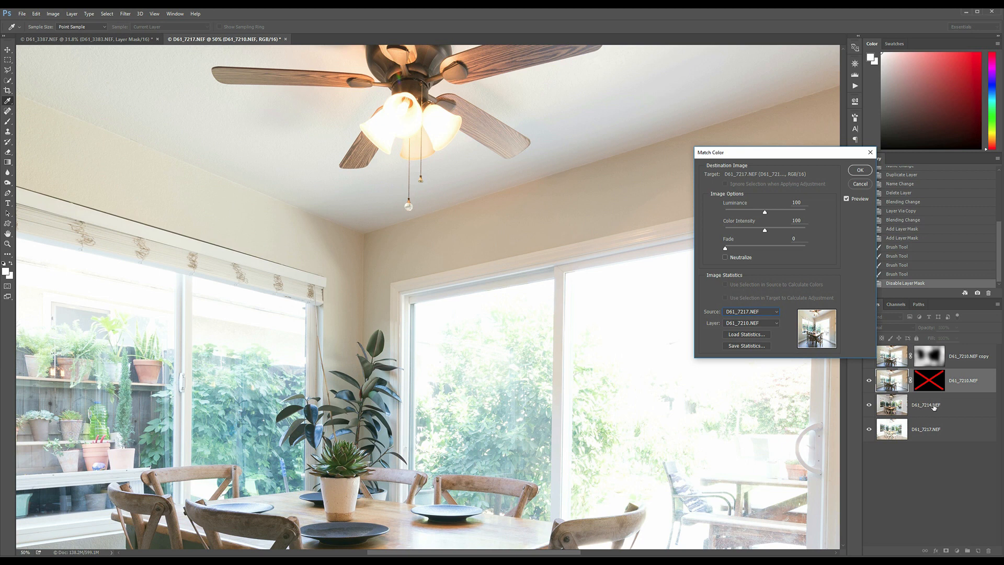
{"action": "left_click", "coordinate": [743, 322]}
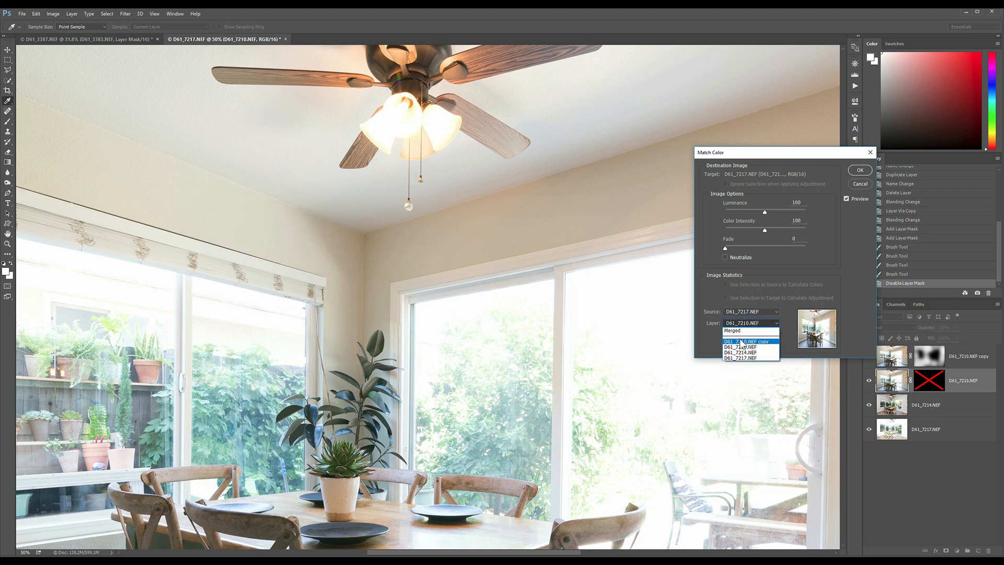
{"action": "left_click", "coordinate": [749, 352]}
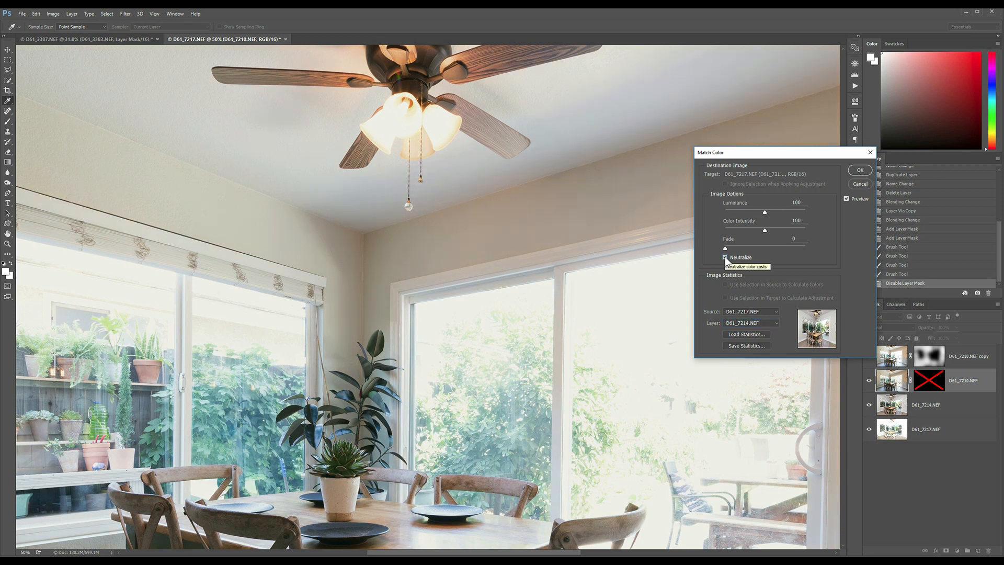
{"action": "left_click", "coordinate": [758, 230]}
{"action": "left_click", "coordinate": [851, 171]}
- Compare the color-matched D61_7210.NEF layer with the flash exposure beneath it by toggling its visibility
{"action": "key", "text": "z"}
{"action": "left_click", "coordinate": [661, 182], "text": "alt"}
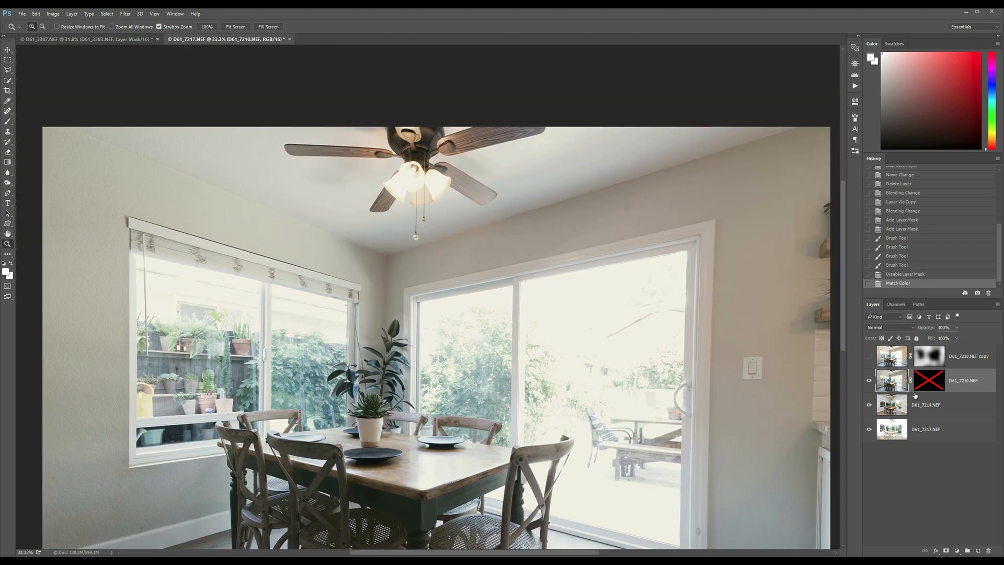
{"action": "left_click", "coordinate": [869, 382]}
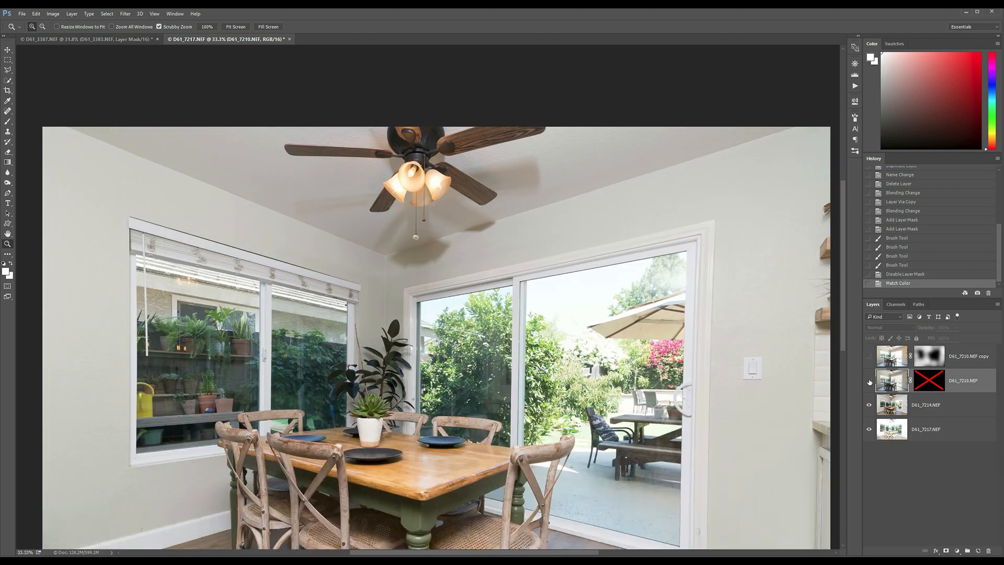
{"action": "left_click", "coordinate": [869, 381]}
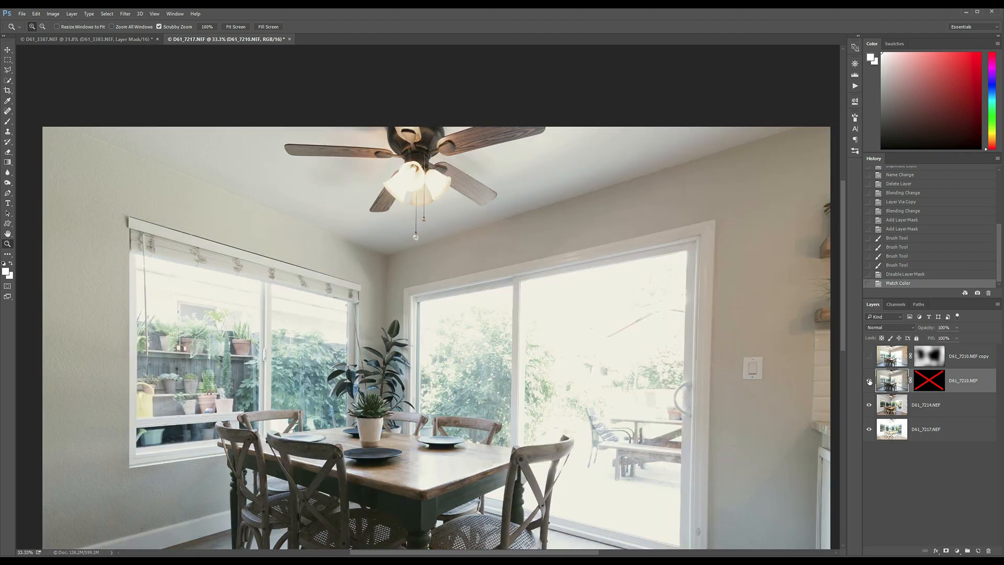
{"action": "left_click", "coordinate": [869, 381]}
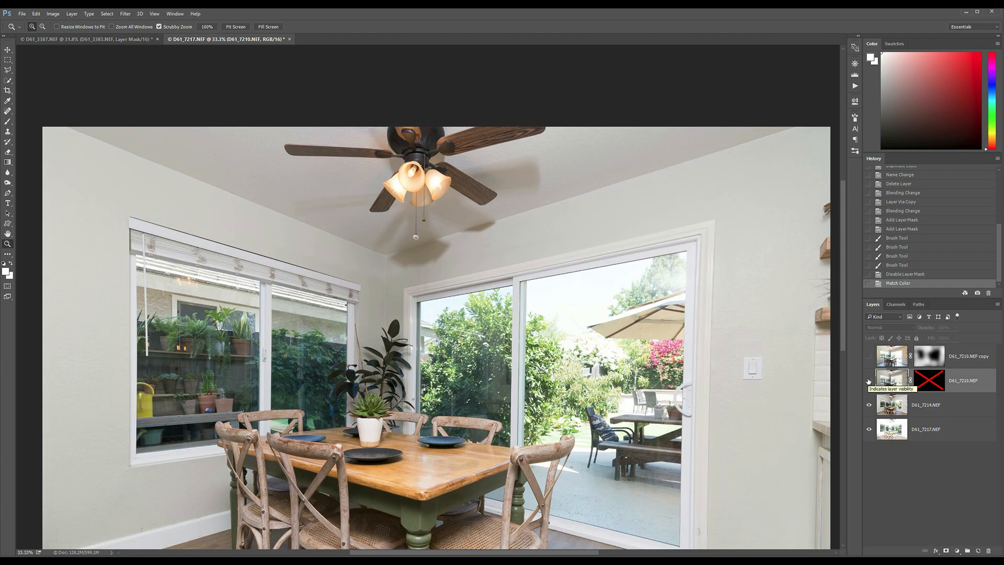
{"action": "left_click", "coordinate": [869, 381]}
- Re-enable D61_7210.NEF's layer mask and show the Luminosity copy again
{"action": "left_click", "coordinate": [928, 383], "text": "shift"}
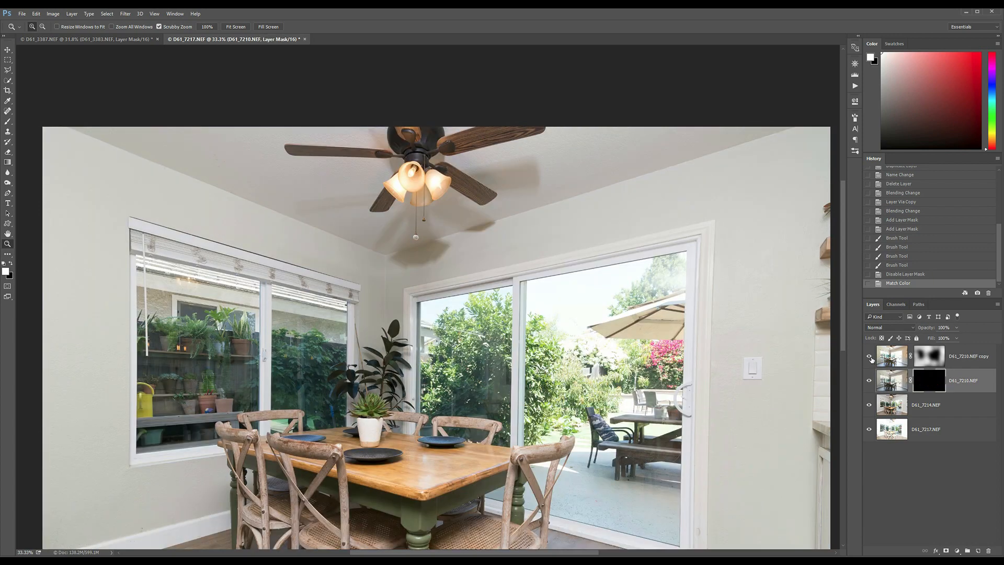
{"action": "left_click", "coordinate": [869, 357]}
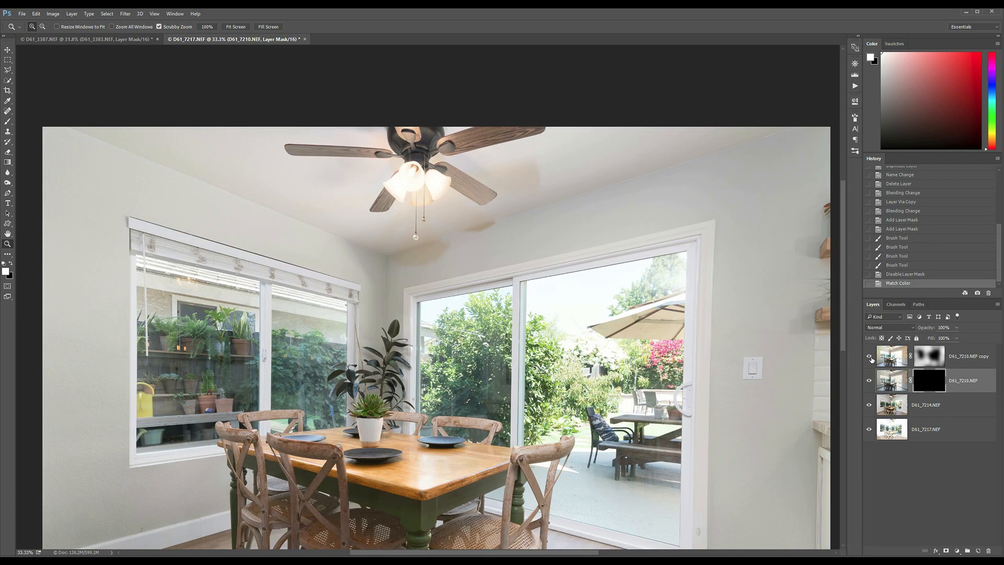
- Paint white on D61_7210.NEF's mask over the fan shadows on the ceiling and wall, using an 800-pixel soft brush at 10% flow
{"action": "left_click", "coordinate": [435, 188]}
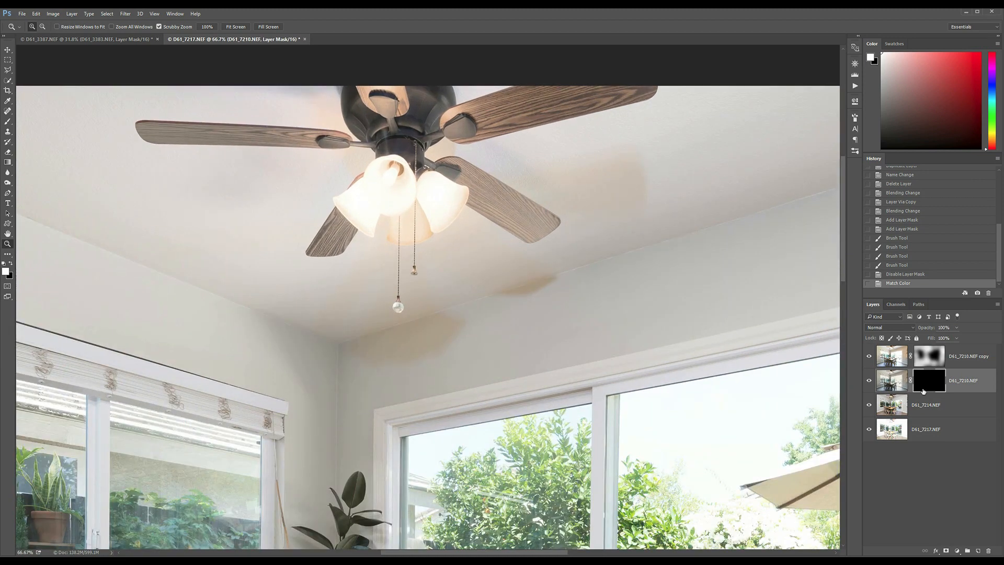
{"action": "key", "text": "b"}
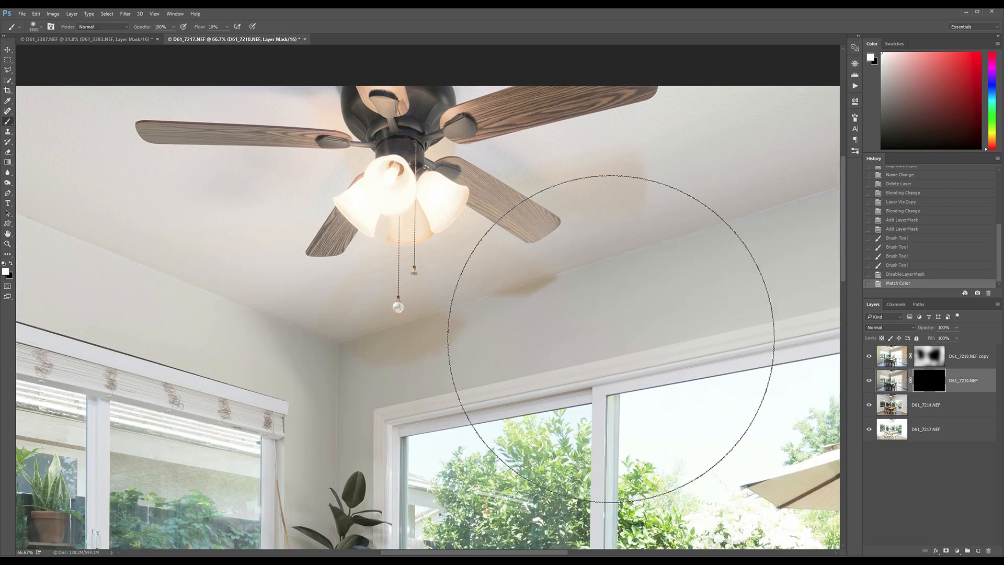
{"action": "key", "text": "bracketleft"}
{"action": "key", "text": "bracketleft"}
{"action": "key", "text": "bracketleft"}
{"action": "key", "text": "bracketleft"}
{"action": "key", "text": "bracketleft"}
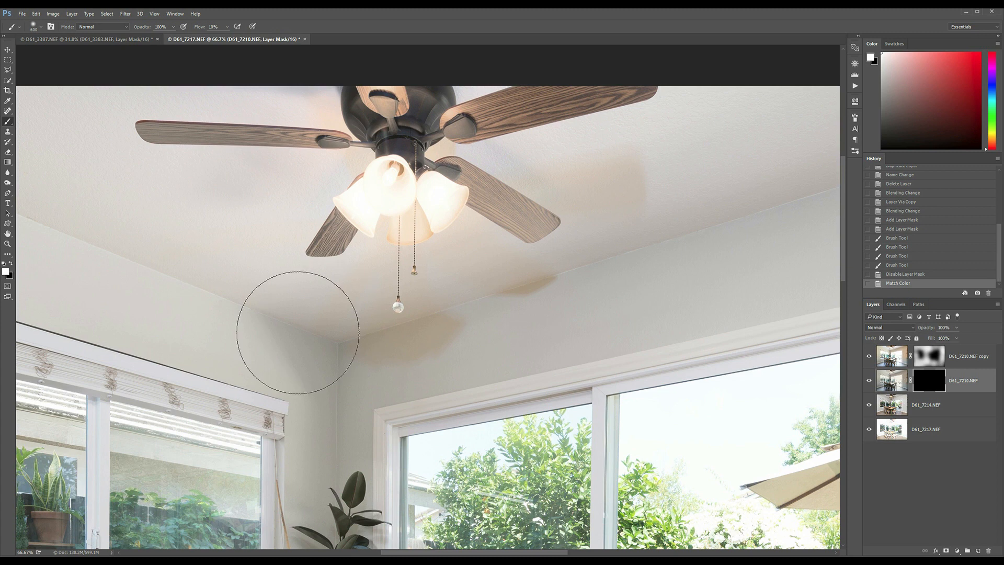
{"action": "key", "text": "bracketright"}
{"action": "key", "text": "bracketright"}
{"action": "mouse_move", "coordinate": [423, 314]}
{"action": "left_mouse_down"}
{"action": "mouse_move", "coordinate": [462, 300]}
{"action": "mouse_move", "coordinate": [488, 313]}
{"action": "mouse_move", "coordinate": [479, 269]}
{"action": "mouse_move", "coordinate": [762, 180]}
{"action": "mouse_move", "coordinate": [549, 197]}
{"action": "mouse_move", "coordinate": [448, 307]}
{"action": "mouse_move", "coordinate": [397, 316]}
{"action": "mouse_move", "coordinate": [269, 134]}
{"action": "mouse_move", "coordinate": [298, 253]}
{"action": "mouse_move", "coordinate": [462, 302]}
{"action": "mouse_move", "coordinate": [519, 268]}
{"action": "mouse_move", "coordinate": [495, 183]}
{"action": "mouse_move", "coordinate": [532, 135]}
{"action": "mouse_move", "coordinate": [621, 148]}
{"action": "mouse_move", "coordinate": [516, 167]}
{"action": "left_mouse_up"}
- Check the fan shadow removal across the whole image by toggling D61_7210.NEF's visibility
{"action": "key", "text": "alt+v"}
{"action": "key", "text": "f"}
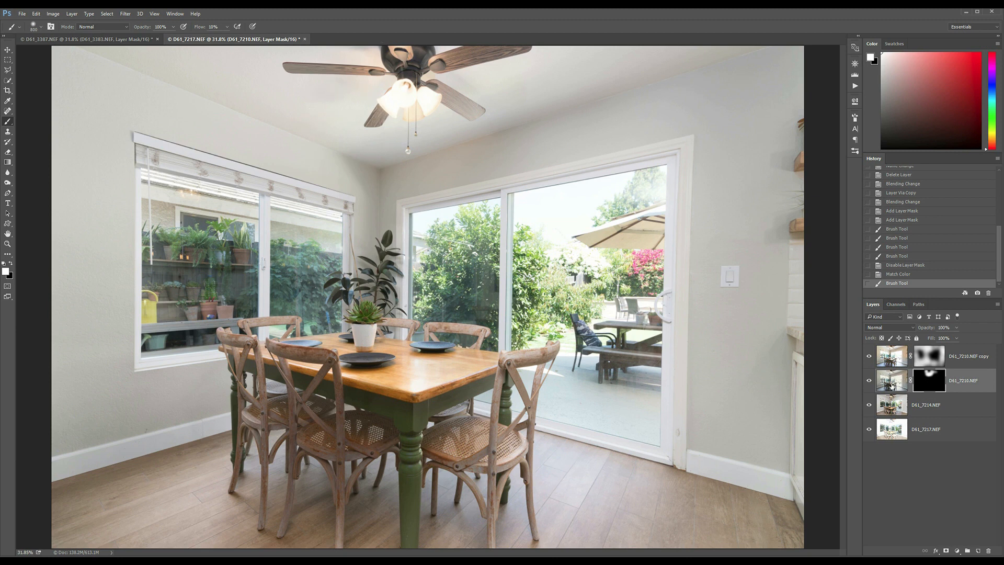
{"action": "left_click", "coordinate": [871, 384]}
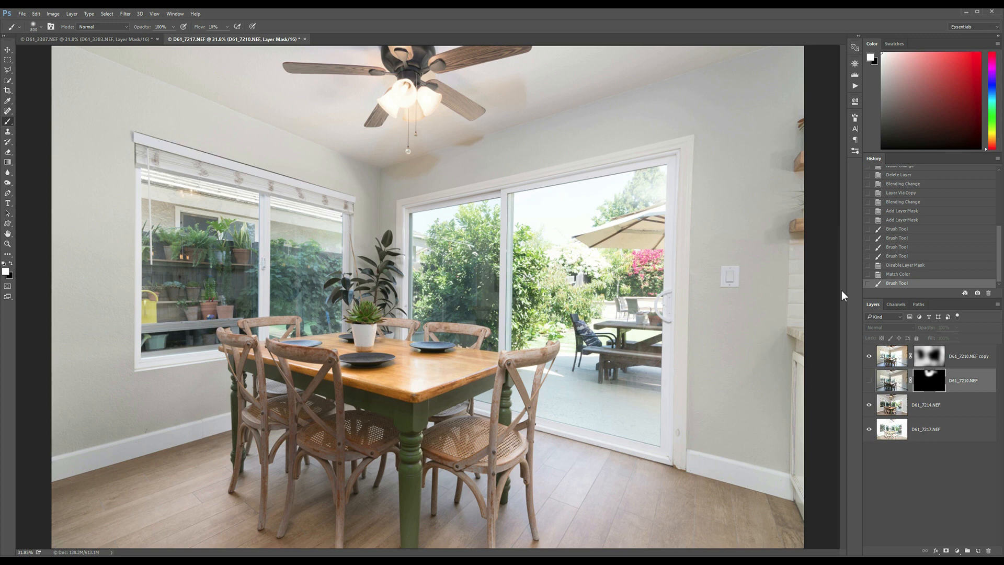
{"action": "left_click", "coordinate": [869, 384]}
{"action": "left_click", "coordinate": [896, 385]}
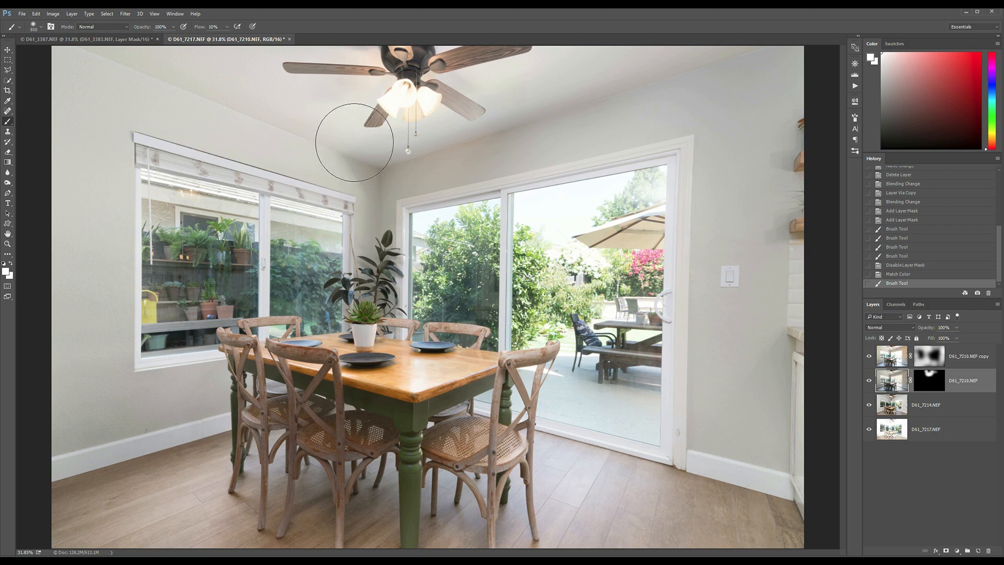
- Move D61_7217.NEF to the top of the layer stack and set its blending mode to Darken
{"action": "left_click_drag", "start_coordinate": [951, 429], "coordinate": [952, 356]}
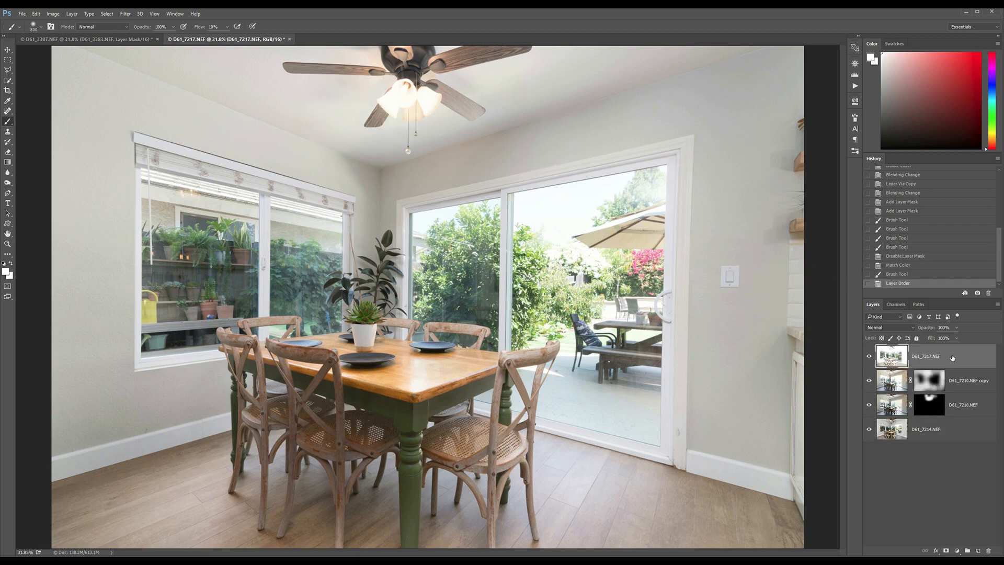
{"action": "left_click", "coordinate": [898, 326]}
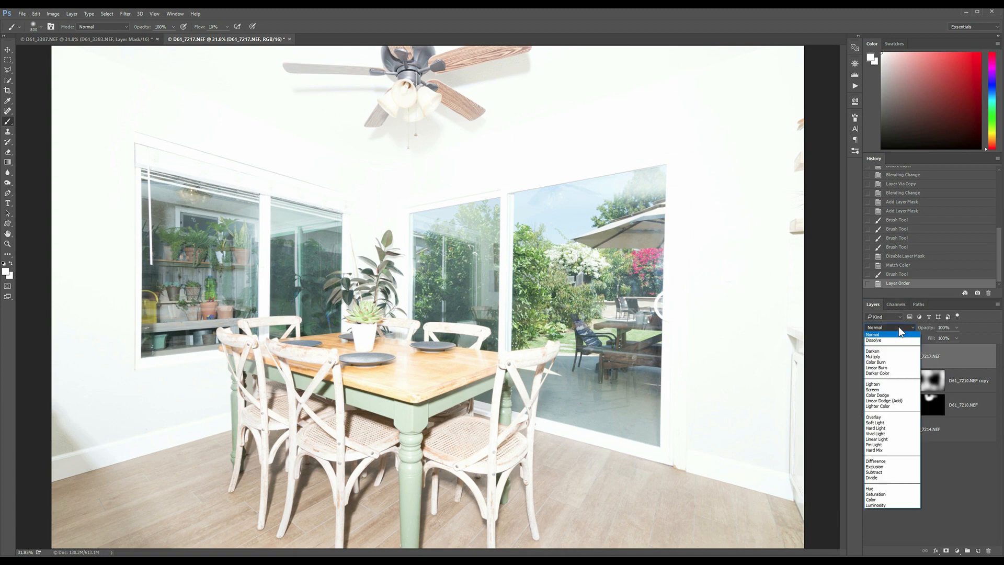
{"action": "left_click", "coordinate": [879, 351]}
- Add a Hide All layer mask to D61_7217.NEF
{"action": "key", "text": "alt+l"}
{"action": "key", "text": "m"}
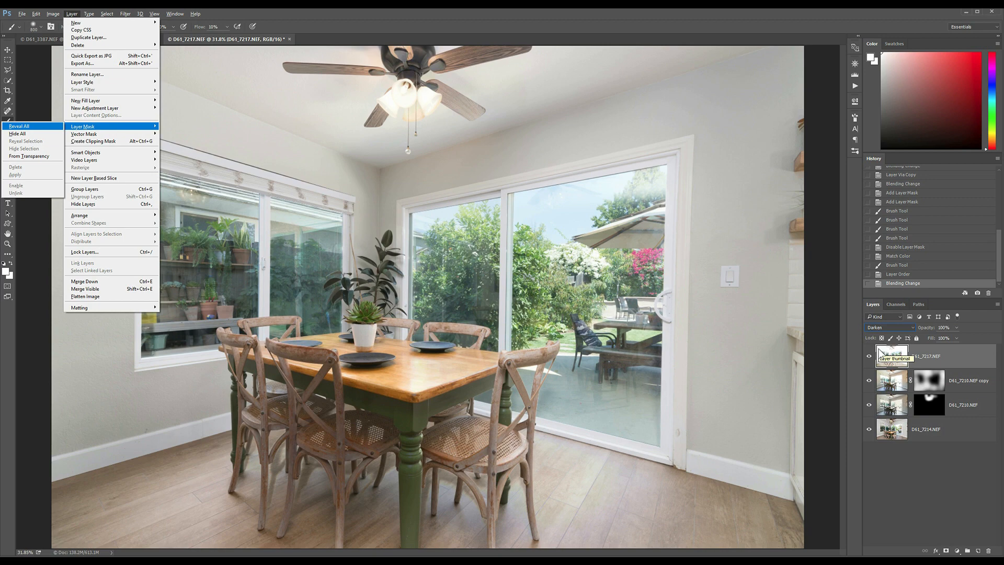
{"action": "key", "text": "h"}
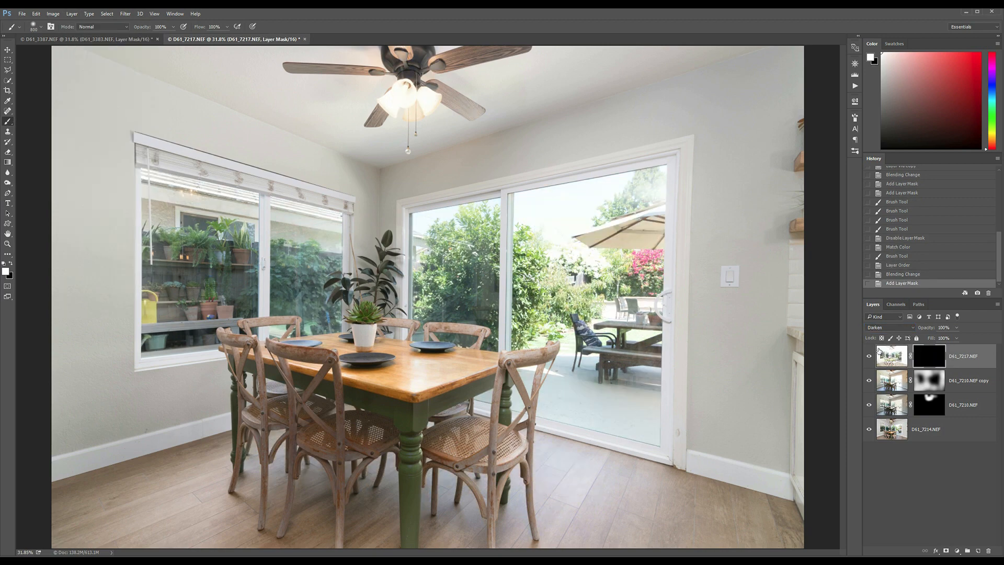
- Paint white on D61_7217.NEF's mask over the sliding glass door's view with a 400-pixel brush at 100% flow
{"action": "key", "text": "bracketleft"}
{"action": "key", "text": "bracketleft"}
{"action": "key", "text": "bracketleft"}
{"action": "key", "text": "bracketleft"}
{"action": "mouse_move", "coordinate": [649, 187]}
{"action": "left_mouse_down"}
{"action": "mouse_move", "coordinate": [654, 179]}
{"action": "mouse_move", "coordinate": [650, 419]}
{"action": "mouse_move", "coordinate": [578, 407]}
{"action": "mouse_move", "coordinate": [609, 338]}
{"action": "mouse_move", "coordinate": [632, 197]}
{"action": "mouse_move", "coordinate": [463, 219]}
{"action": "left_mouse_up"}
{"action": "mouse_move", "coordinate": [620, 188]}
{"action": "left_mouse_down"}
{"action": "mouse_move", "coordinate": [539, 238]}
{"action": "mouse_move", "coordinate": [550, 219]}
{"action": "mouse_move", "coordinate": [576, 307]}
{"action": "mouse_move", "coordinate": [611, 293]}
{"action": "mouse_move", "coordinate": [637, 197]}
{"action": "mouse_move", "coordinate": [662, 175]}
{"action": "mouse_move", "coordinate": [652, 186]}
{"action": "mouse_move", "coordinate": [433, 220]}
{"action": "mouse_move", "coordinate": [424, 328]}
{"action": "mouse_move", "coordinate": [460, 319]}
{"action": "mouse_move", "coordinate": [547, 345]}
{"action": "mouse_move", "coordinate": [569, 374]}
{"action": "mouse_move", "coordinate": [537, 371]}
{"action": "mouse_move", "coordinate": [593, 414]}
{"action": "mouse_move", "coordinate": [636, 425]}
{"action": "mouse_move", "coordinate": [633, 195]}
{"action": "mouse_move", "coordinate": [623, 185]}
{"action": "mouse_move", "coordinate": [563, 199]}
{"action": "left_mouse_up"}
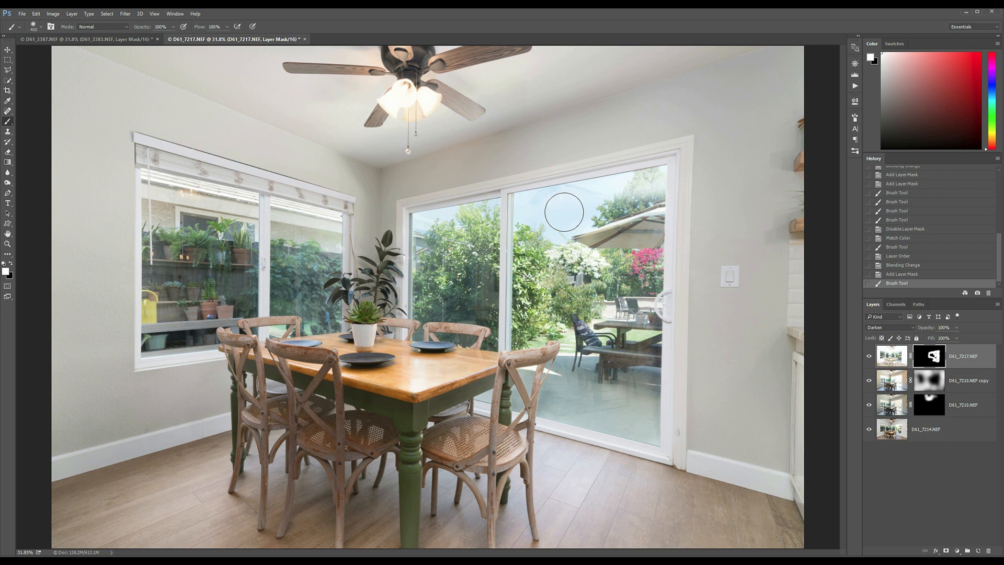
{"action": "left_click_drag", "start_coordinate": [654, 435], "coordinate": [640, 180]}
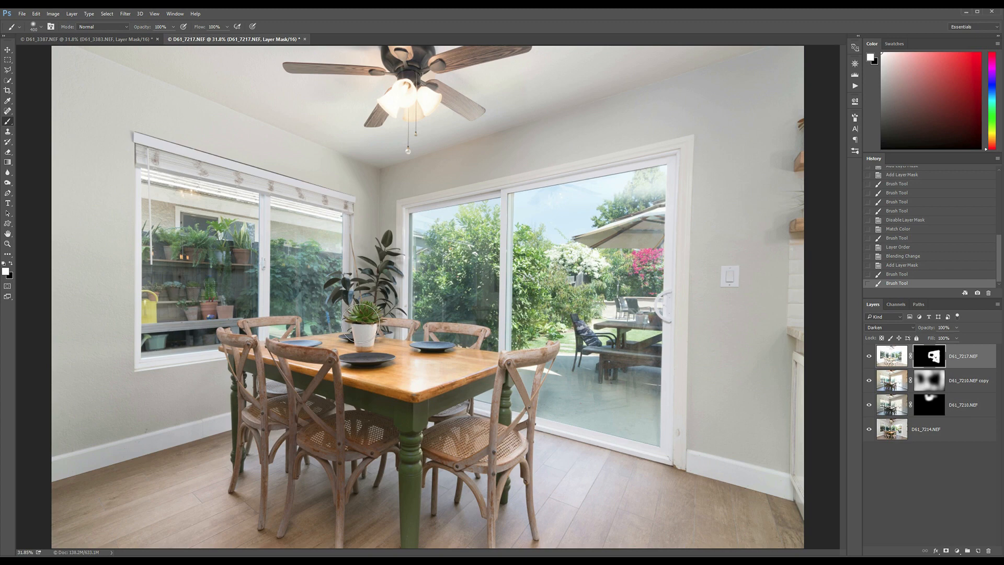
- Flatten the blended dining room image and save it
{"action": "key", "text": "alt+l"}
{"action": "key", "text": "f"}
{"action": "key", "text": "ctrl+s"}
- Switch to Lightroom and apply the RE Light Bump preset to D61_7210-Edit.tif
{"action": "key", "text": "alt+Tab"}
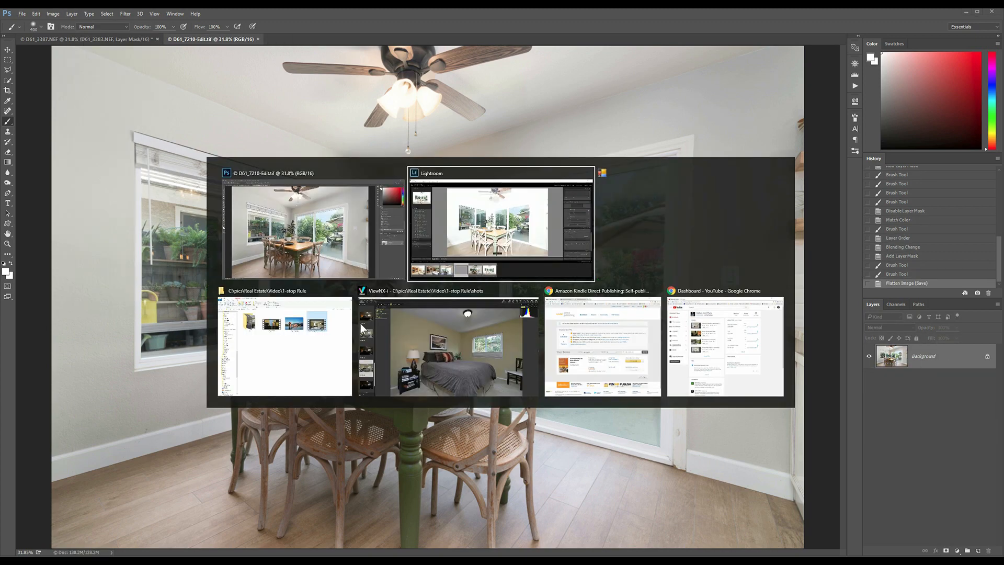
{"action": "key", "text": "alt+Tab"}
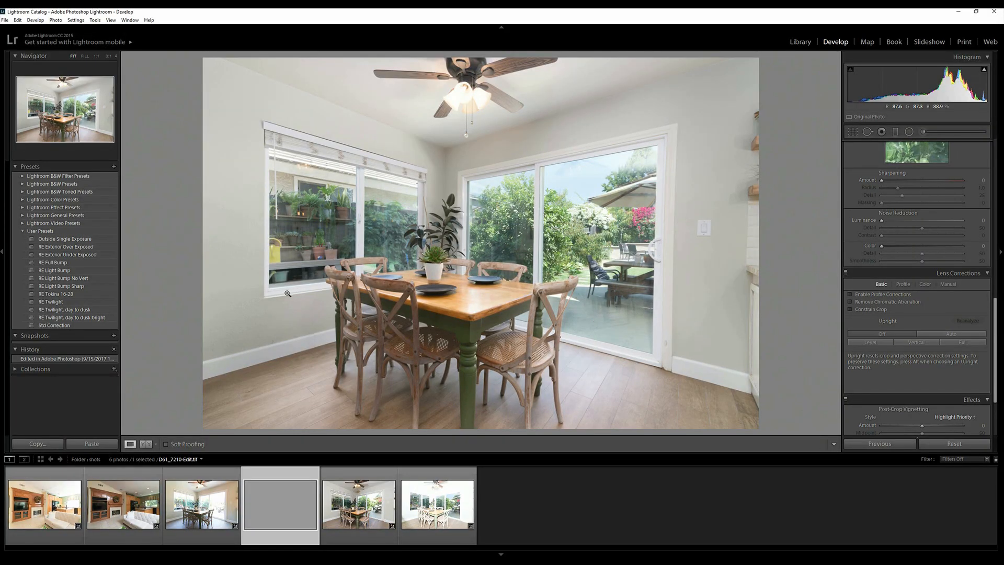
{"action": "left_click", "coordinate": [48, 270]}
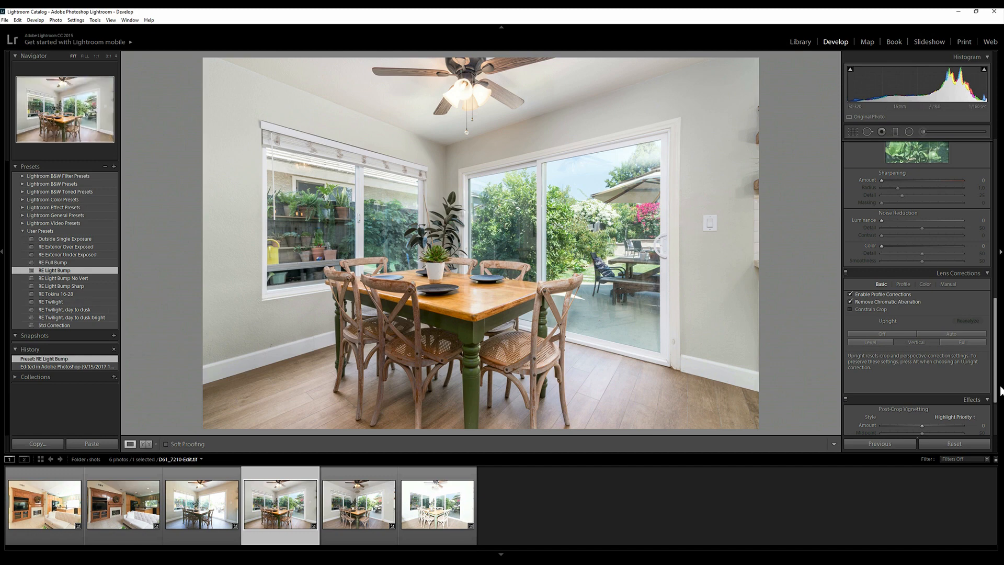
- Set the manual lens correction Distortion of D61_7210-Edit.tif to -5
{"action": "left_click", "coordinate": [946, 284]}
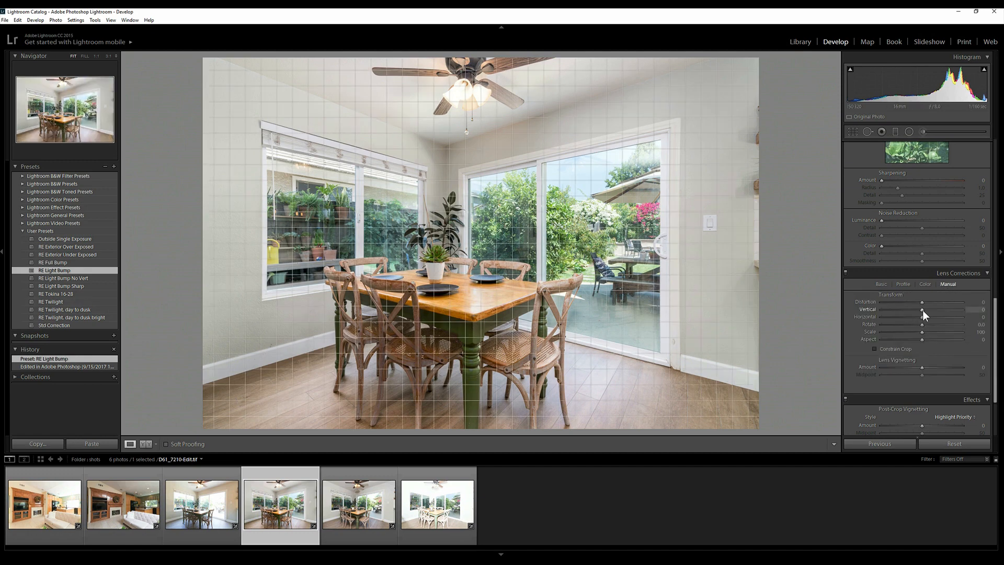
{"action": "left_click_drag", "start_coordinate": [921, 301], "coordinate": [919, 299]}
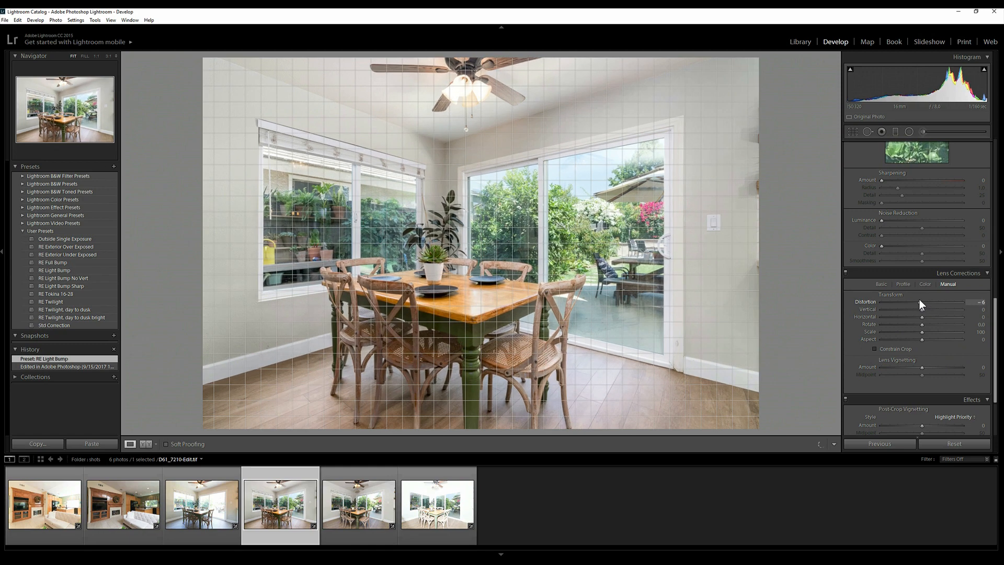
{"action": "left_click", "coordinate": [976, 302]}
{"action": "type", "text": "-5"}
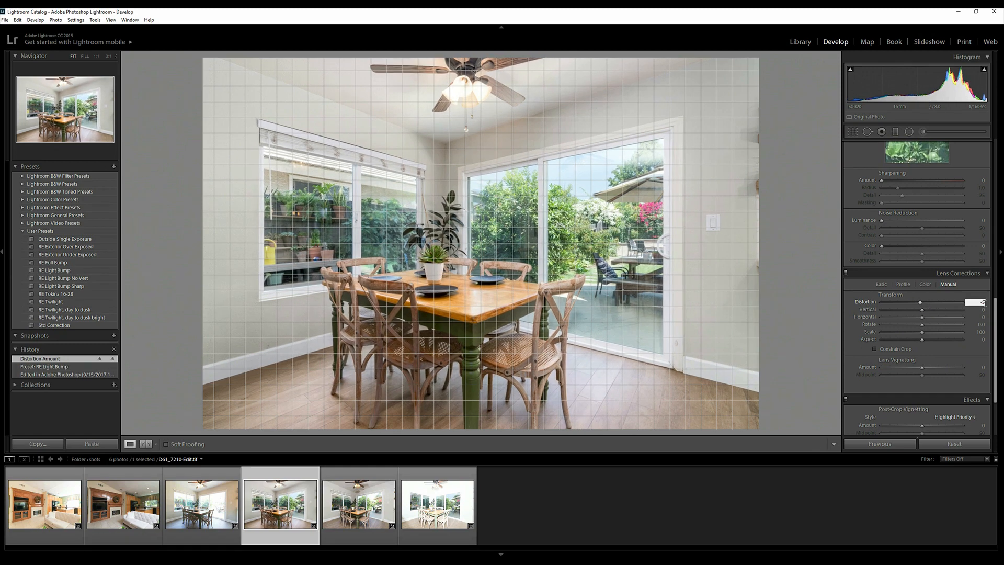
{"action": "key", "text": "Return"}
- Adjust the dining room image's tone to Whites +41, Highlights -53, Blacks -26 and Contrast +8
{"action": "left_click_drag", "start_coordinate": [995, 329], "coordinate": [993, 129]}
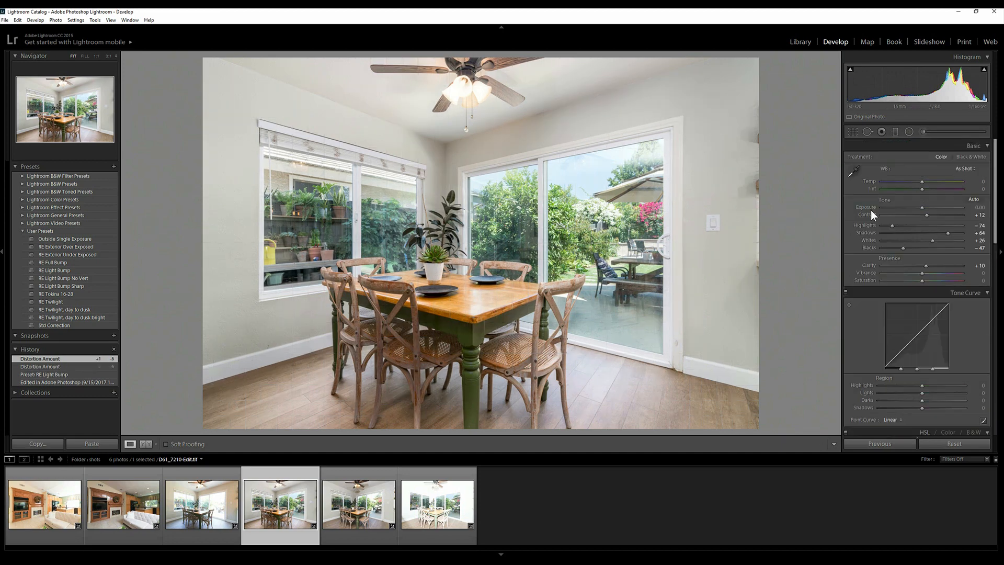
{"action": "left_click", "coordinate": [938, 239]}
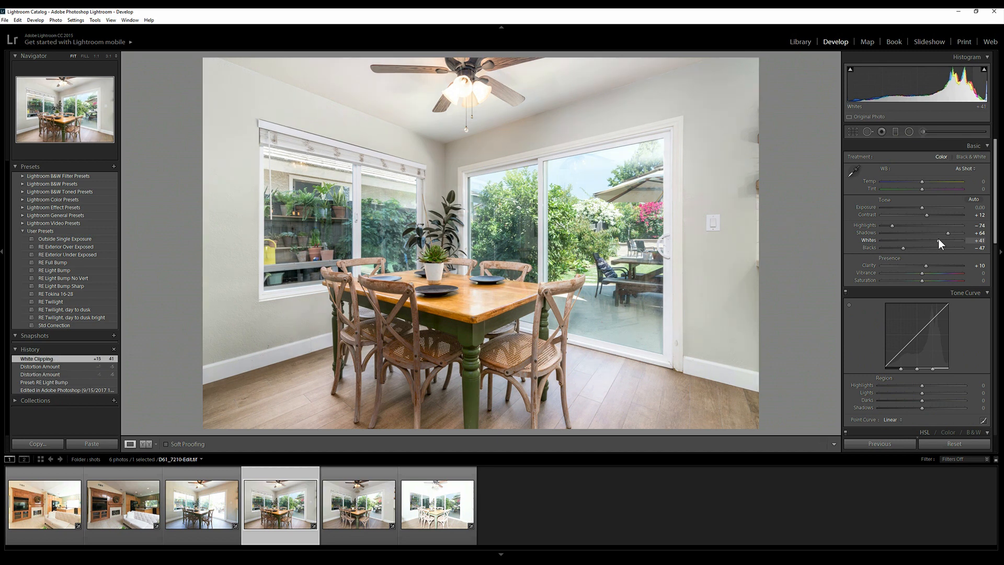
{"action": "left_click", "coordinate": [901, 224]}
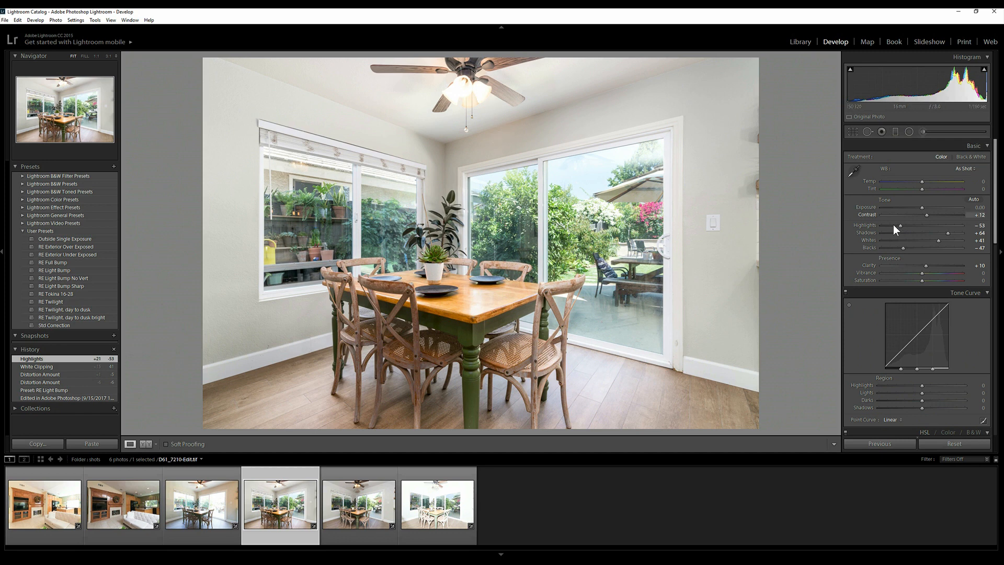
{"action": "double_click", "coordinate": [911, 246], "text": "shift"}
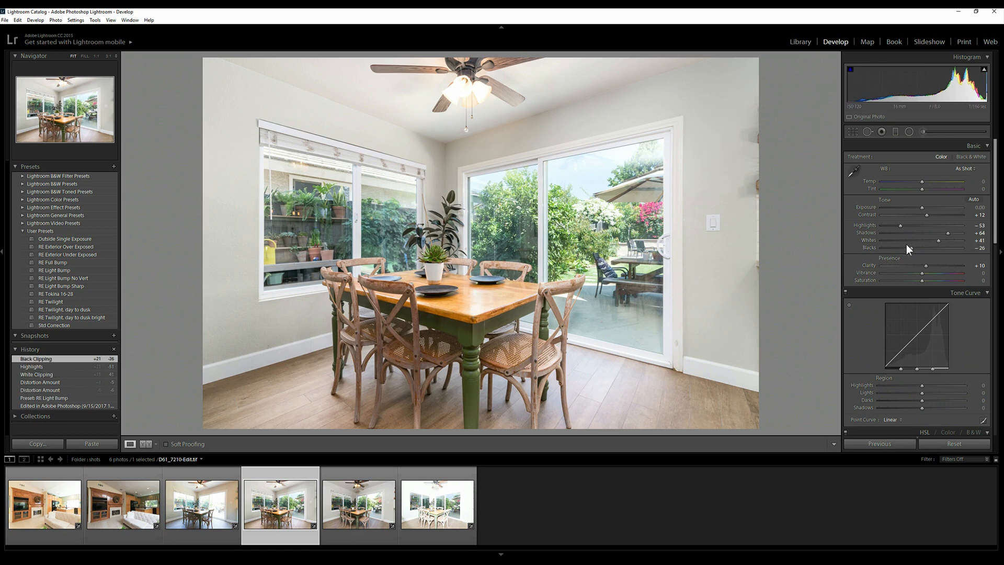
{"action": "left_click_drag", "start_coordinate": [927, 215], "coordinate": [924, 216]}
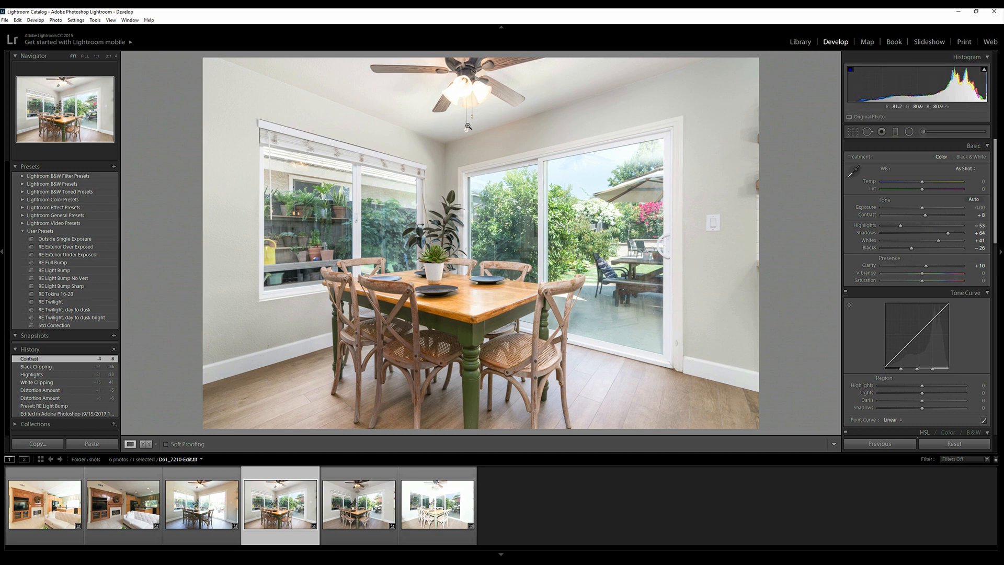
- View the flash exposure D61_7214.NEF and return to D61_7210-Edit.tif to compare the ceiling fan shadows
{"action": "left_click", "coordinate": [377, 505]}
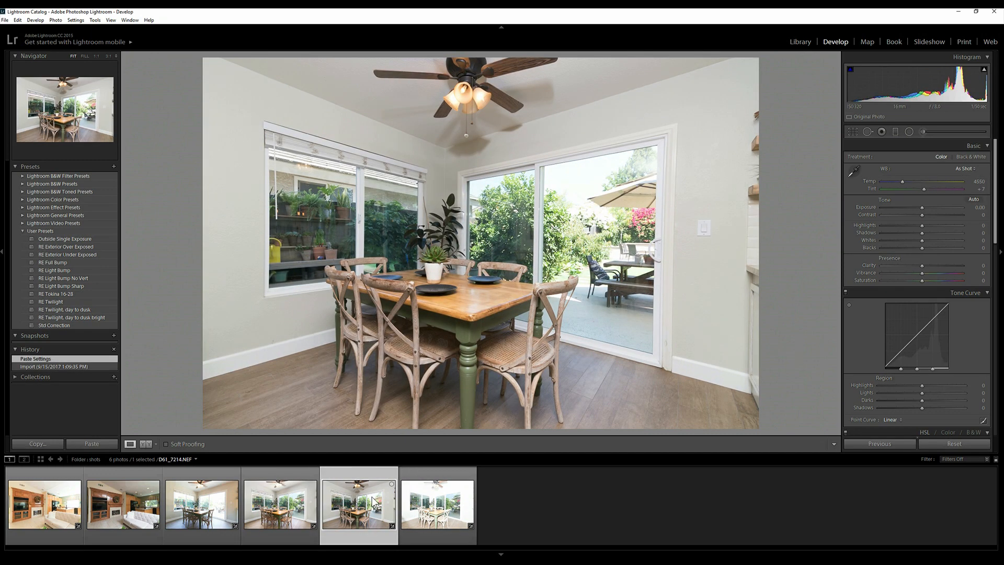
{"action": "left_click", "coordinate": [301, 506]}
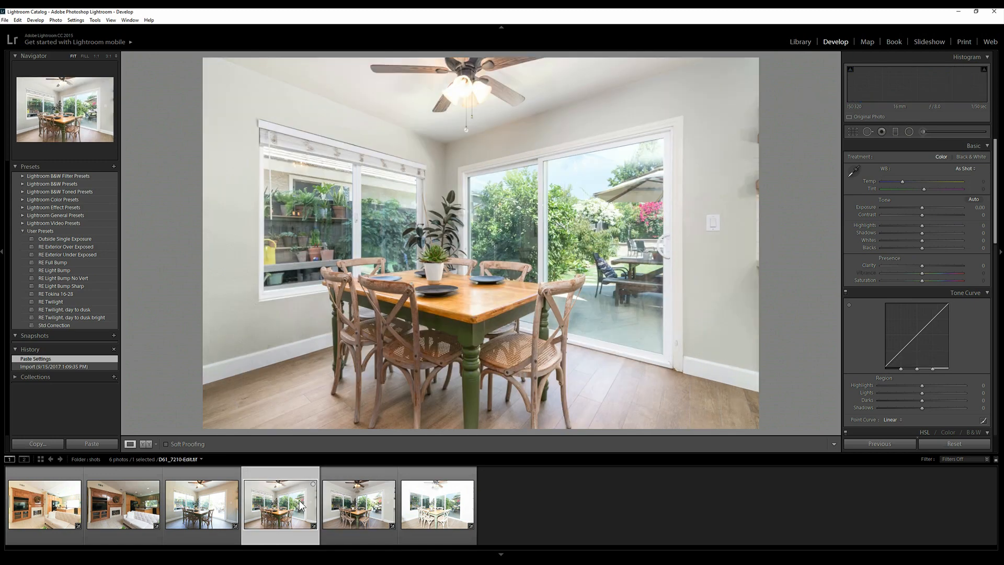